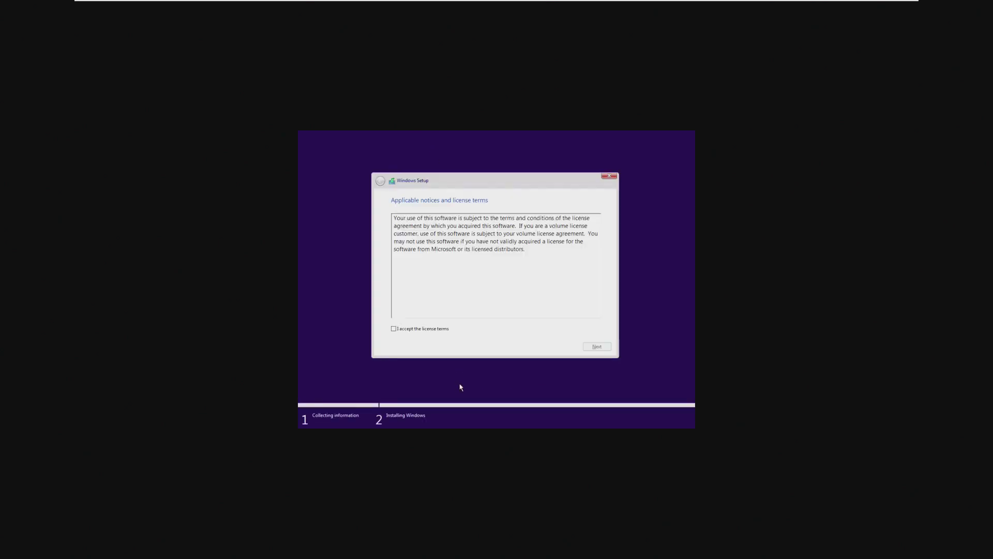
- Accept the license and run a custom Windows-only install on the chosen partition, keeping old files in Windows.old
click(430, 328)
click(596, 346)
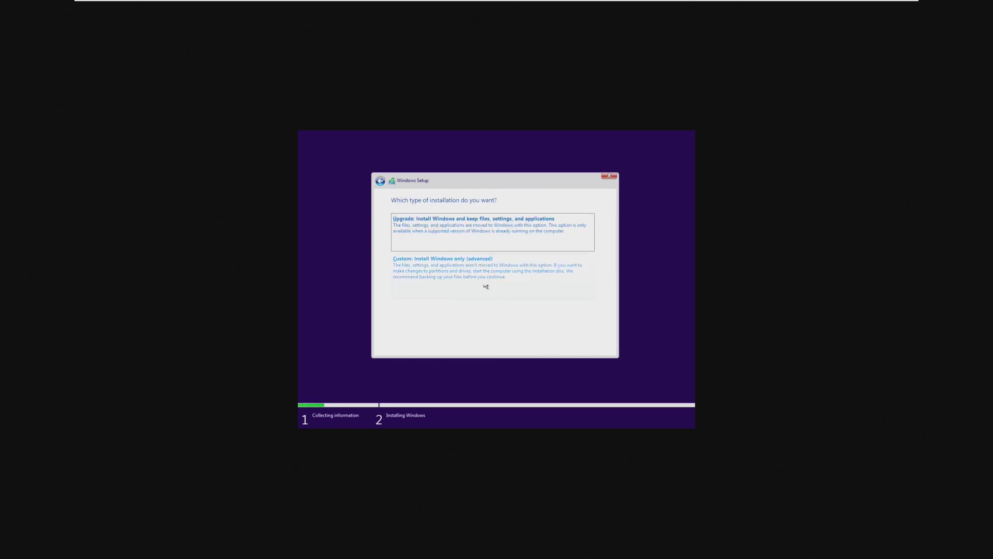
click(445, 260)
click(596, 346)
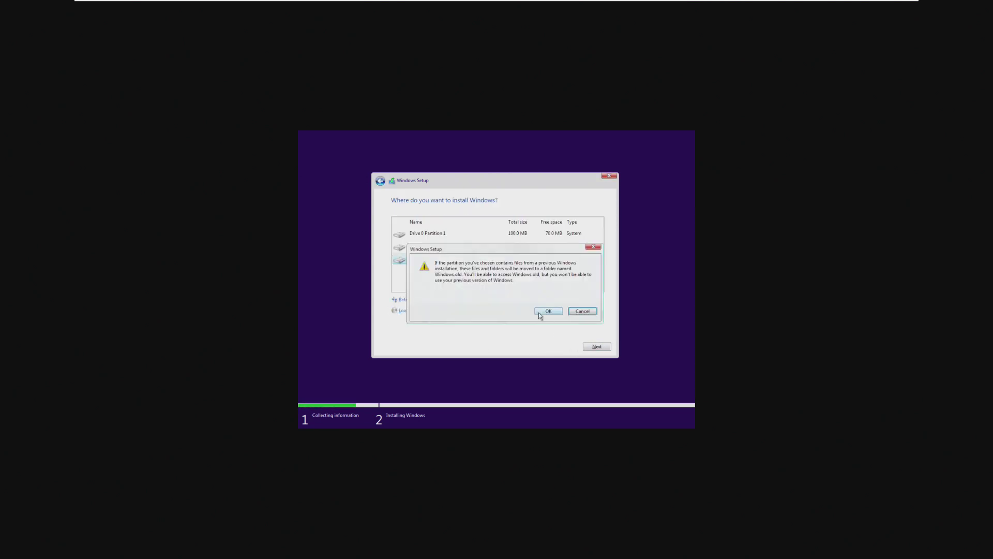
click(541, 312)
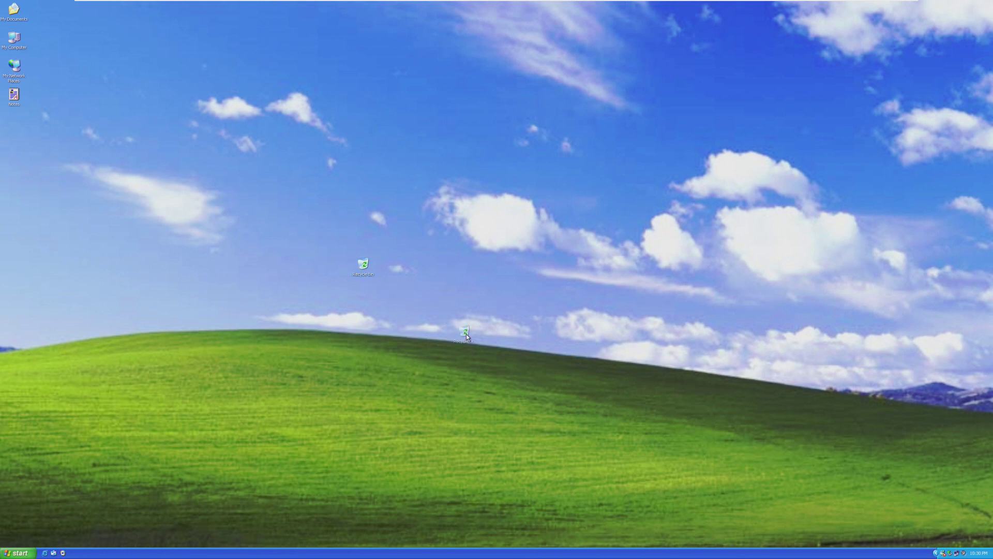
- Move the Recycle Bin to the bottom-right corner and launch Tour Windows XP from Start
drag(466, 336, 971, 522)
click(18, 552)
click(246, 499)
click(18, 552)
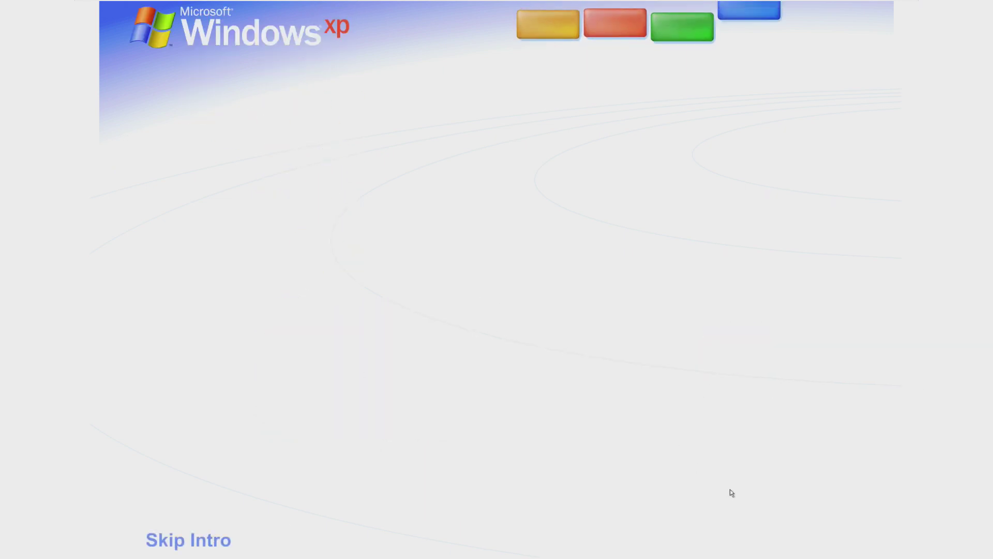
click(786, 528)
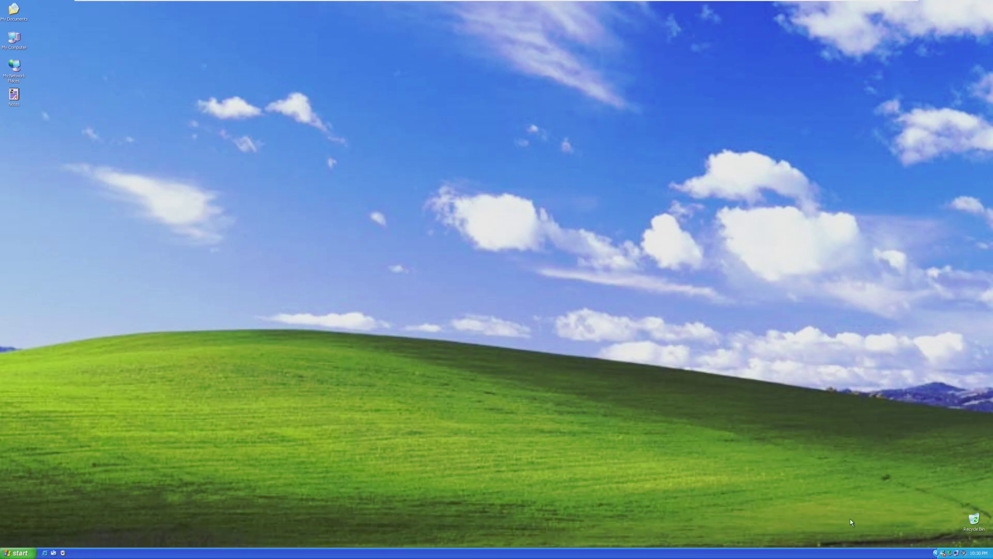
click(19, 553)
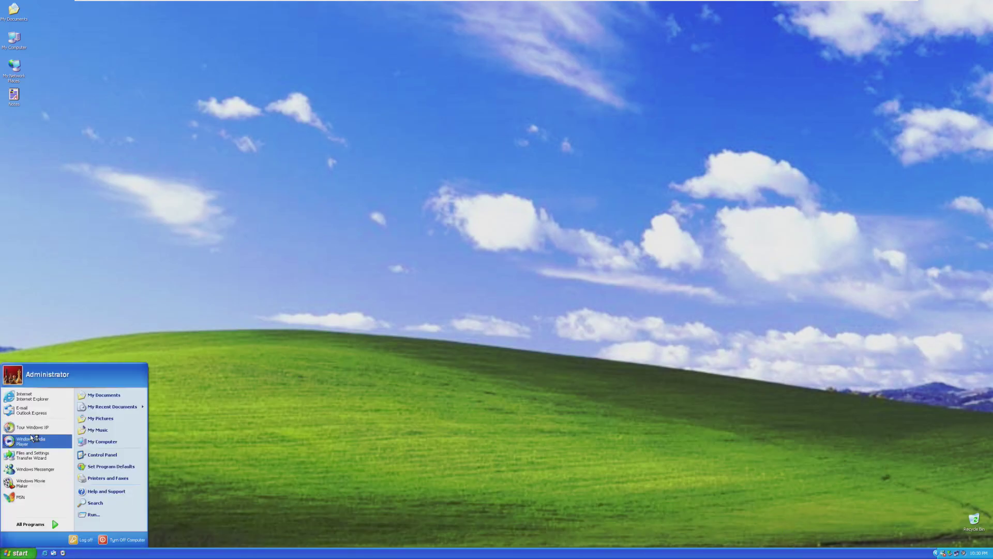
click(30, 441)
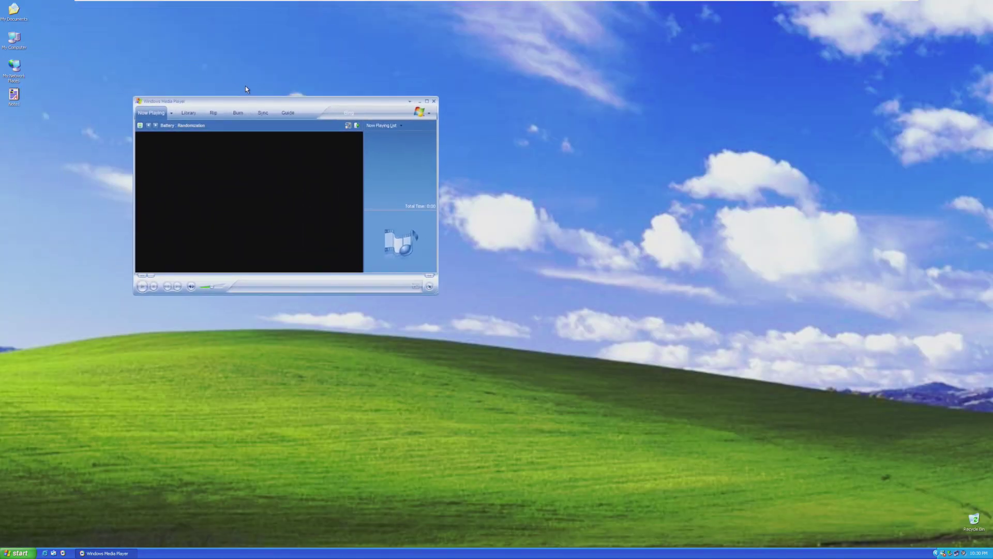
click(187, 116)
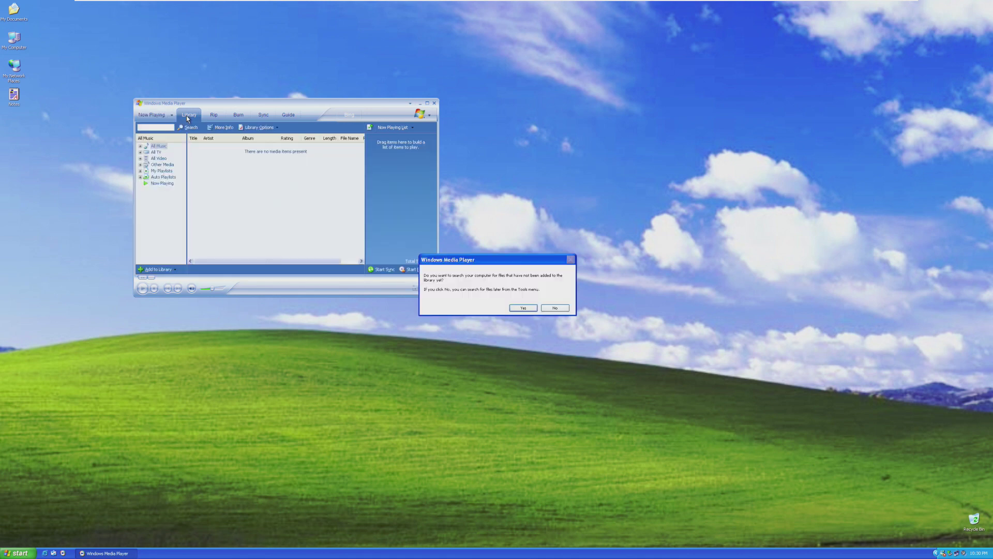
click(553, 308)
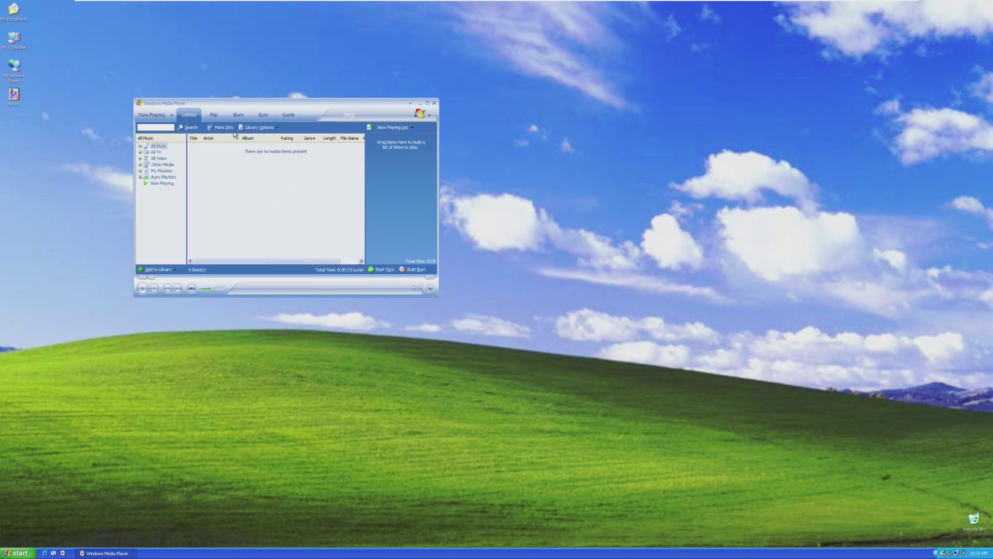
click(434, 103)
click(18, 552)
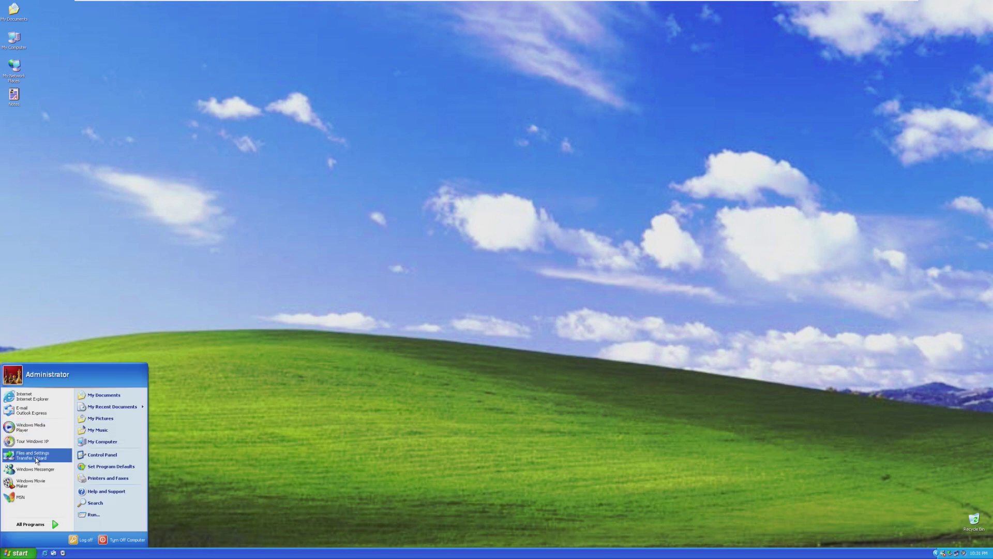
- Step through the Files and Settings Transfer Wizard, allowing it through the firewall, then close it
click(35, 456)
click(161, 164)
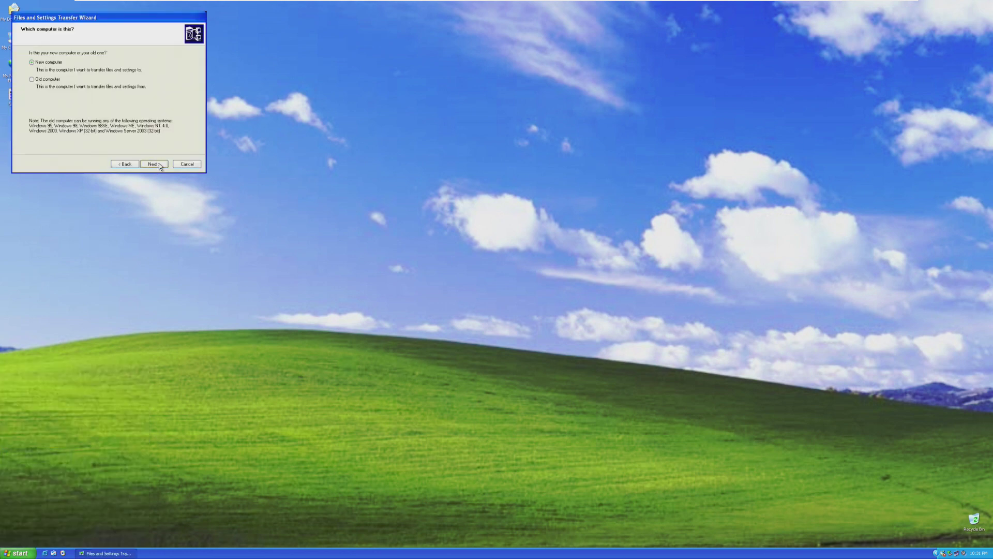
click(161, 164)
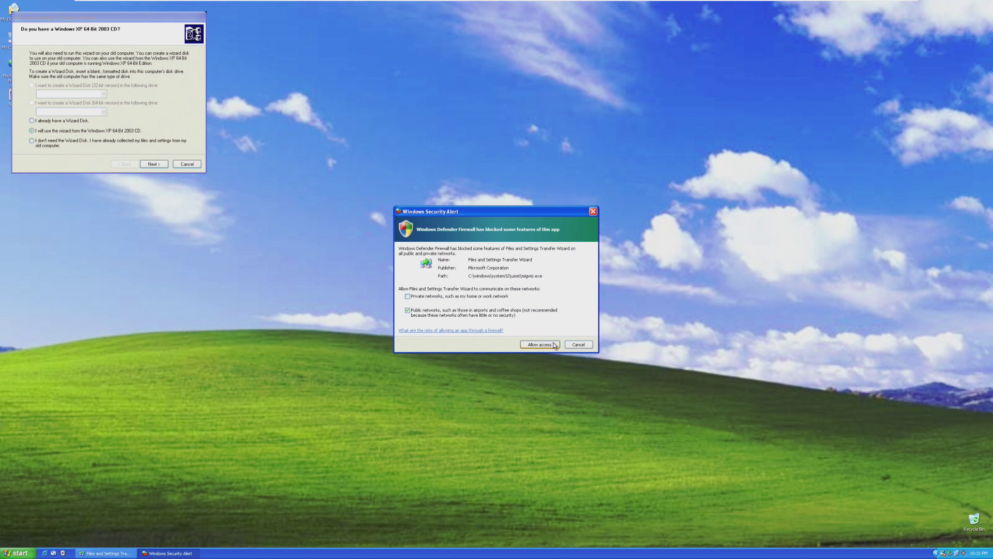
click(540, 346)
click(154, 164)
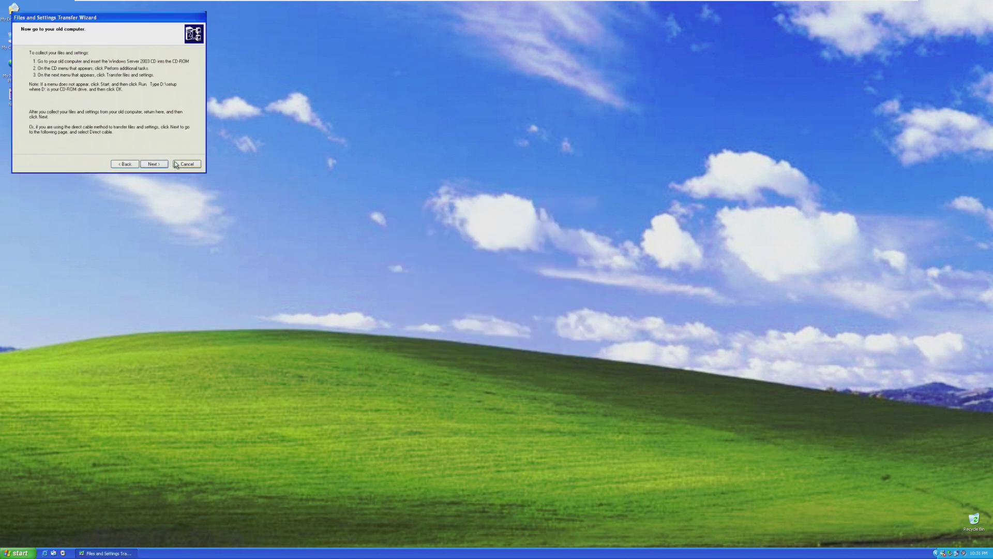
click(154, 164)
click(187, 164)
- Launch Windows Messenger, dismiss its sign-in prompt without signing in, and close its window
click(17, 552)
click(32, 468)
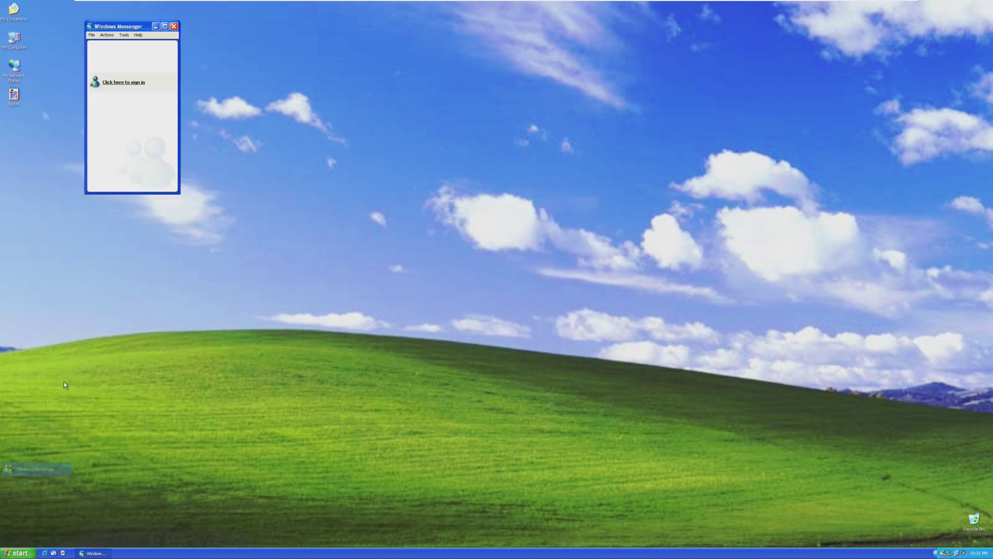
click(122, 84)
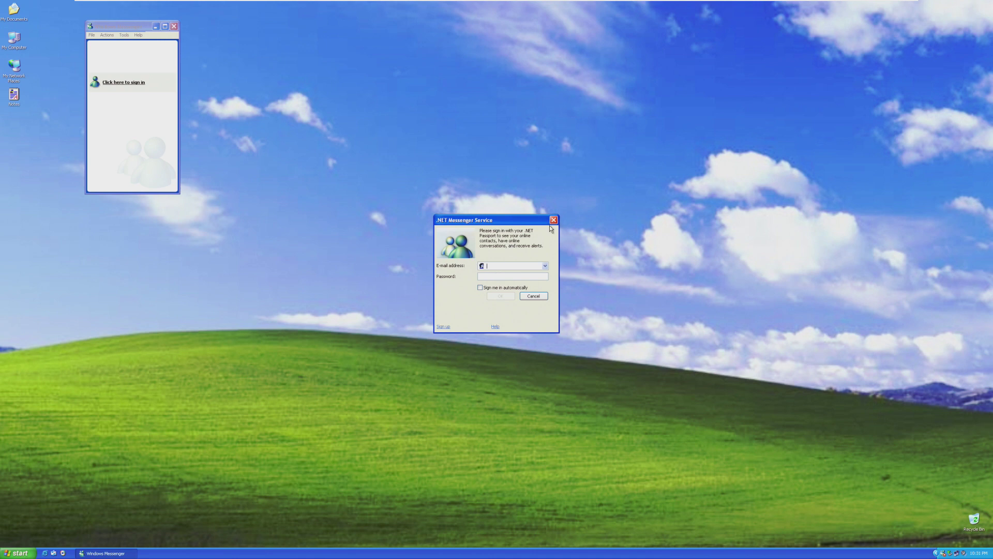
click(553, 220)
click(173, 26)
- Launch Windows Movie Maker, restore it to a smaller window, and close it
click(17, 553)
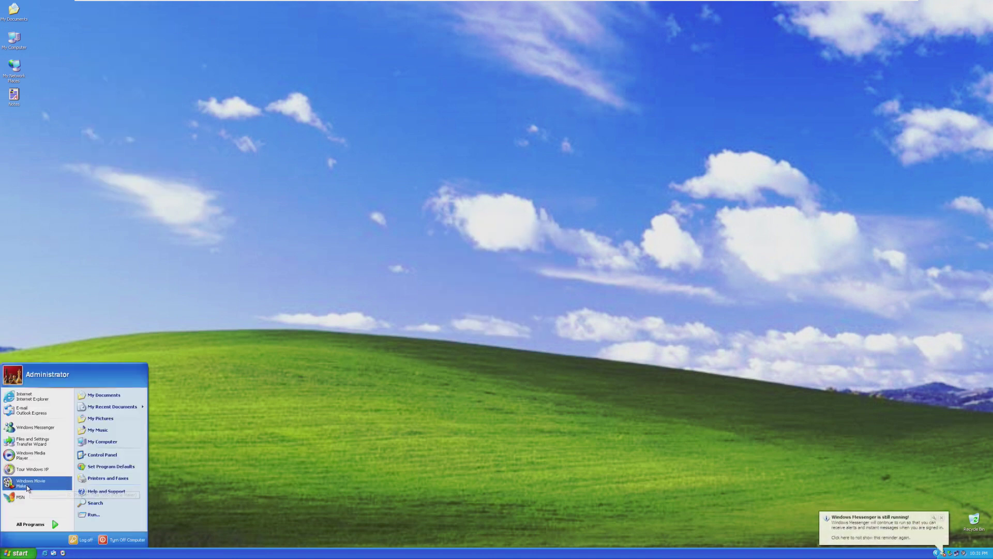
click(29, 483)
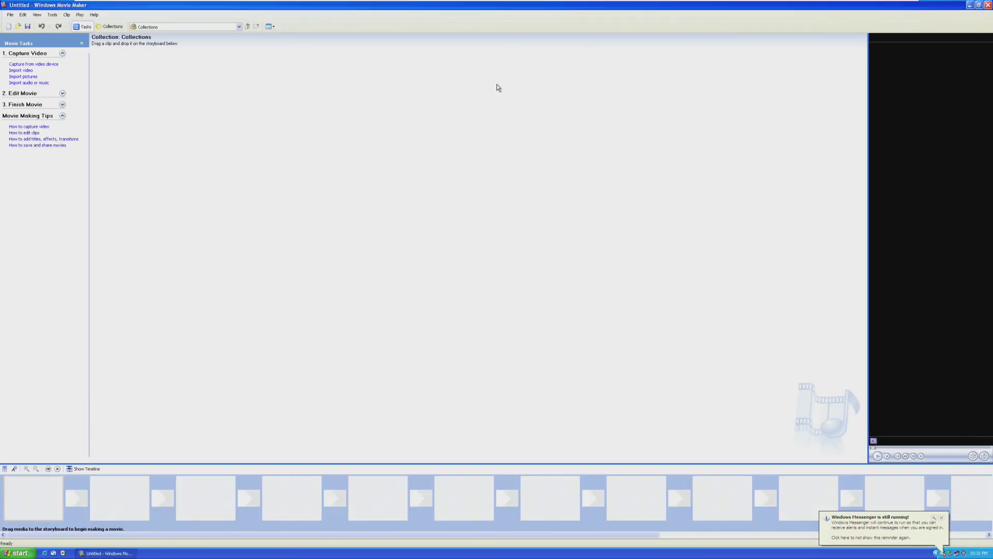
double_click(585, 9)
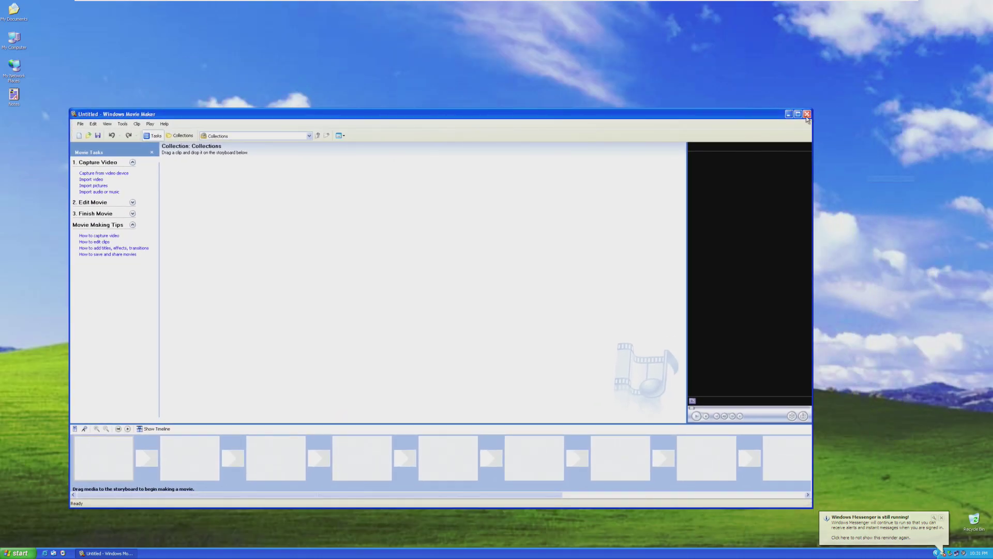
click(807, 114)
click(18, 552)
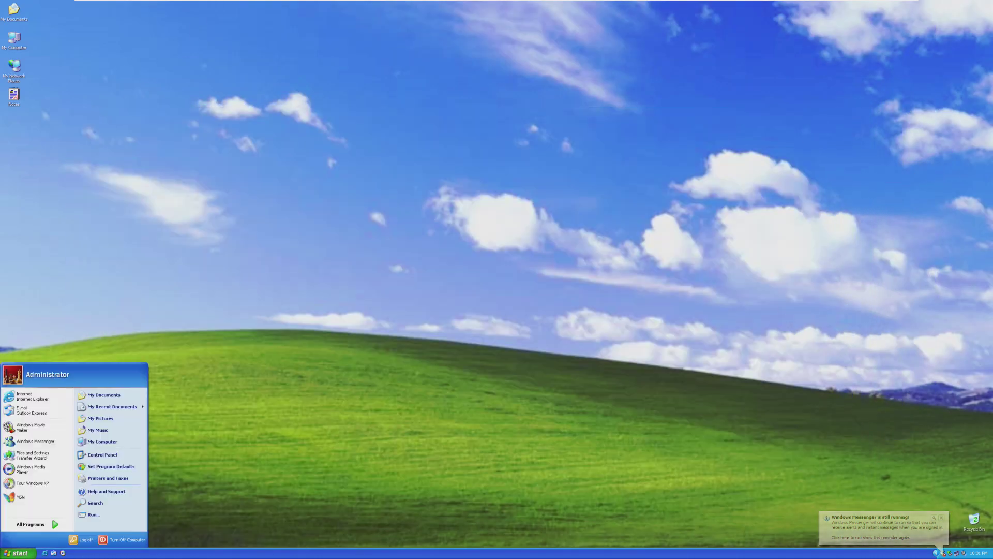
click(26, 498)
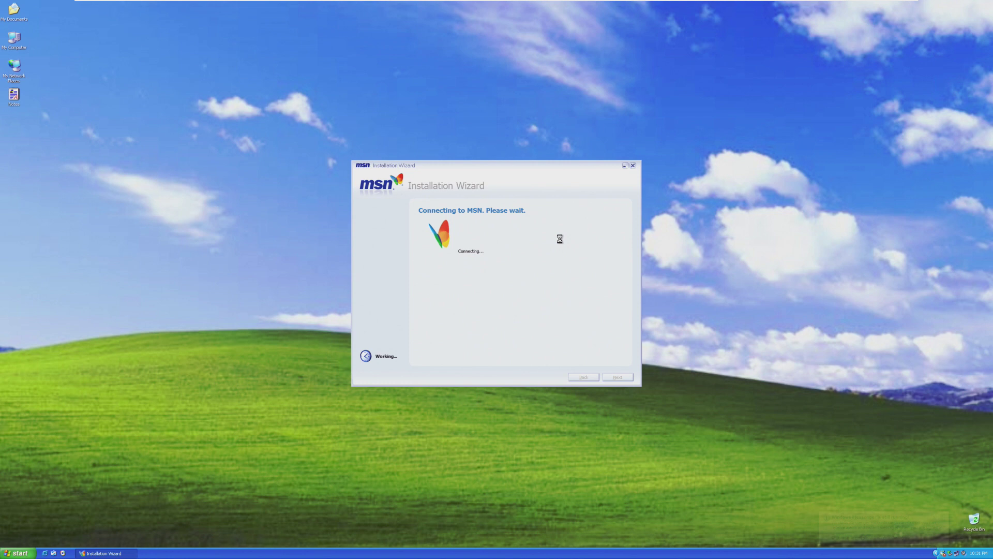
click(633, 167)
click(483, 301)
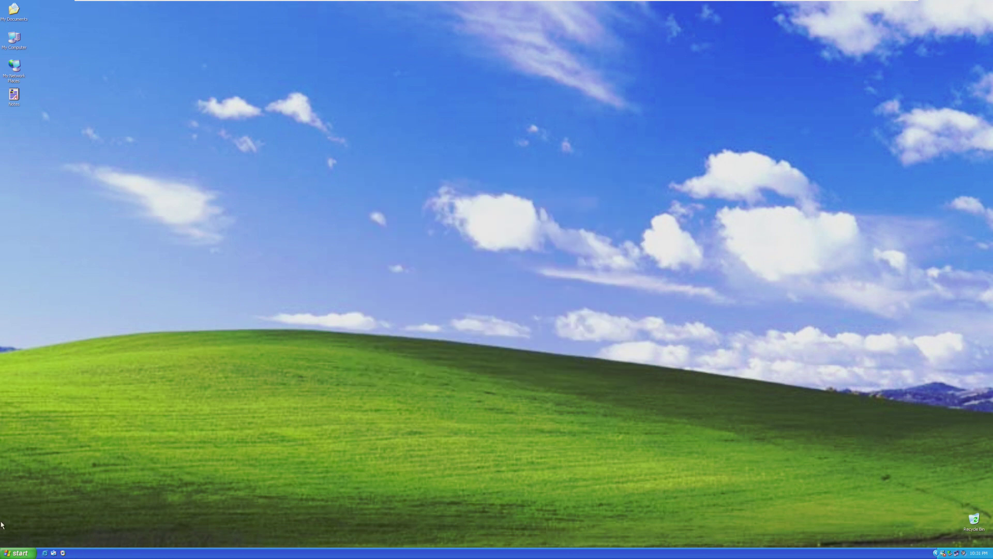
click(18, 553)
drag(27, 396, 29, 402)
drag(93, 379, 95, 378)
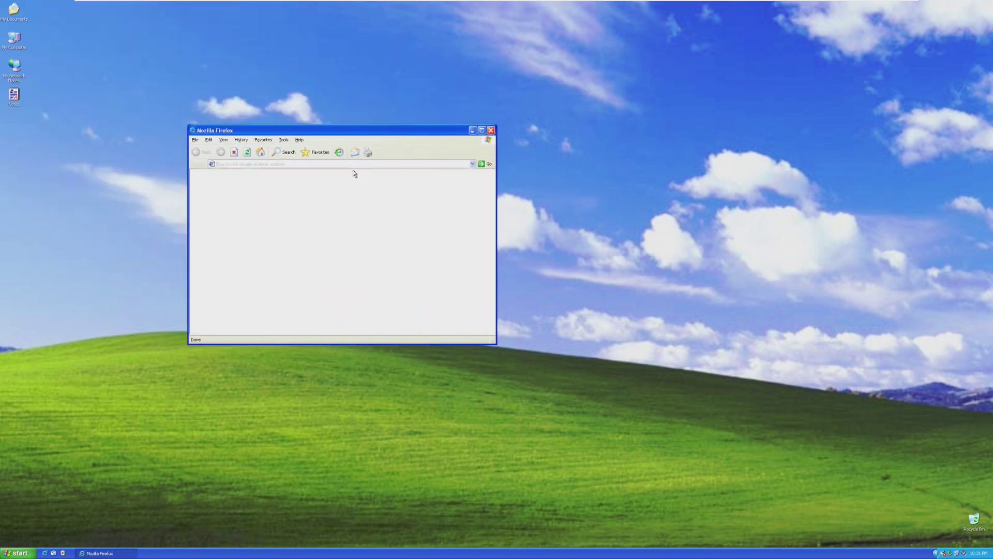
click(490, 131)
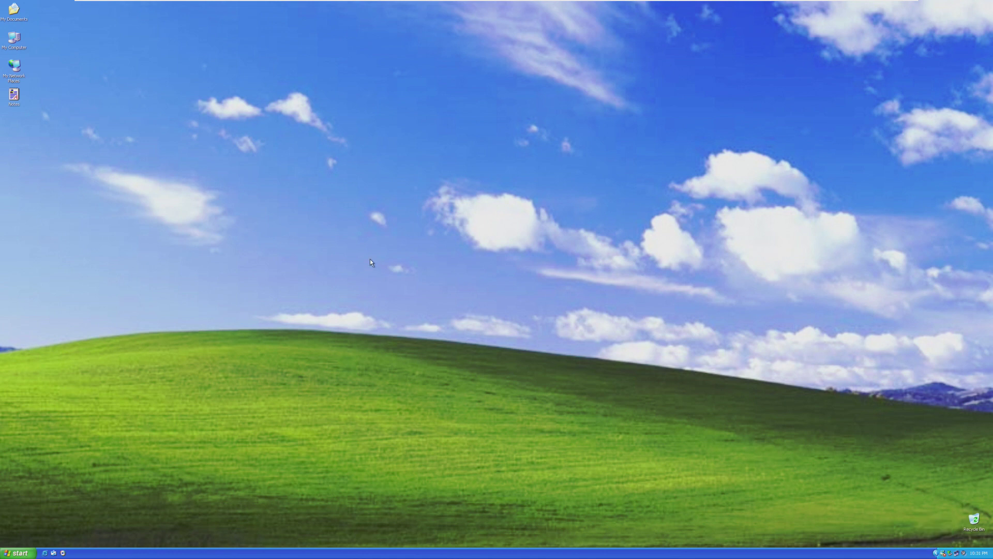
- Open the My Documents folder from the desktop, then close it
key(super)
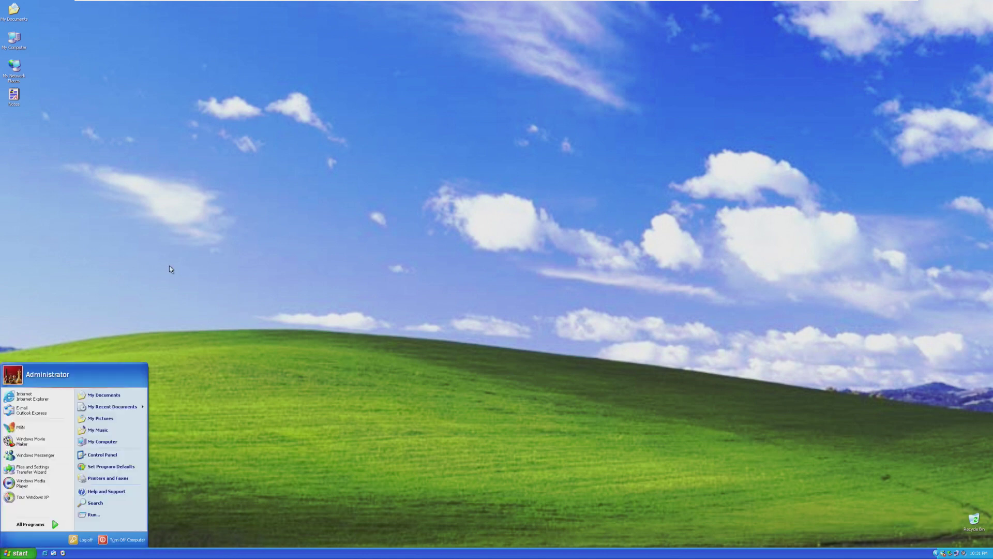
key(super)
double_click(23, 18)
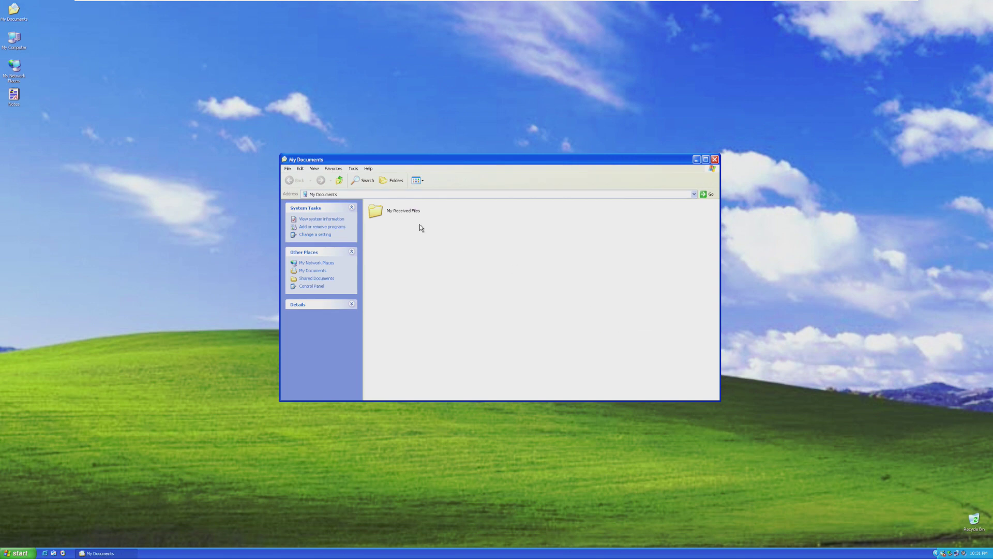
click(715, 158)
- Open and close My Computer and My Network Places, dismissing the network discovery error
double_click(11, 41)
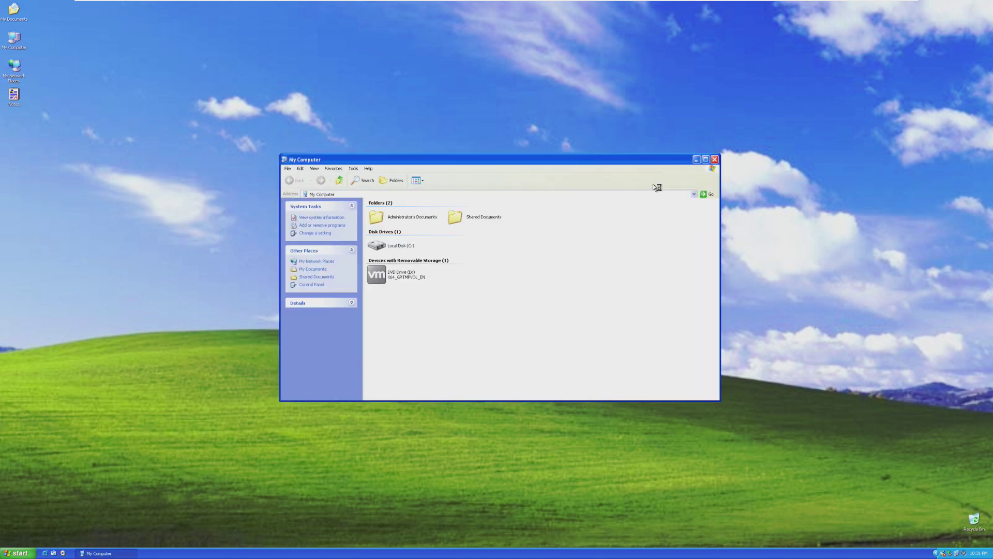
click(716, 161)
double_click(6, 78)
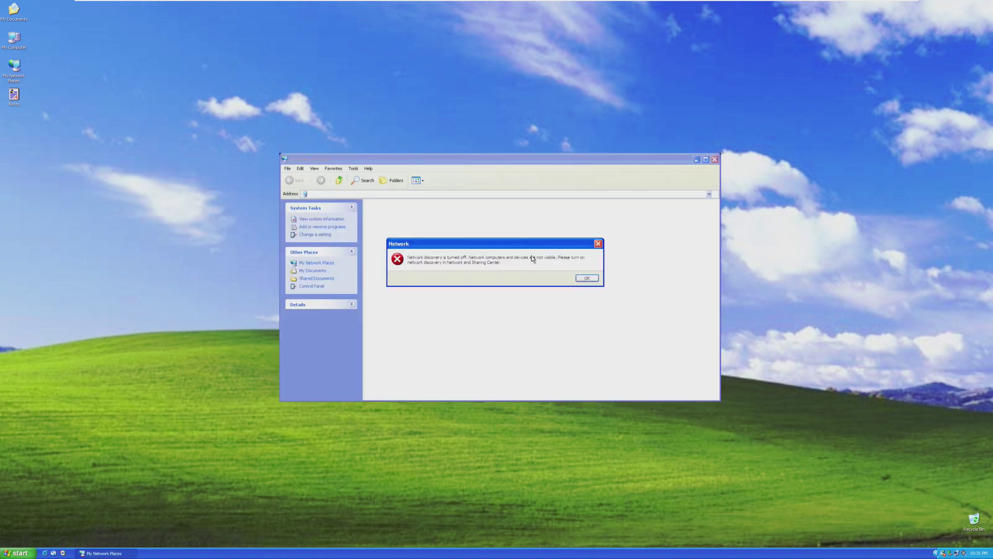
click(596, 242)
click(715, 159)
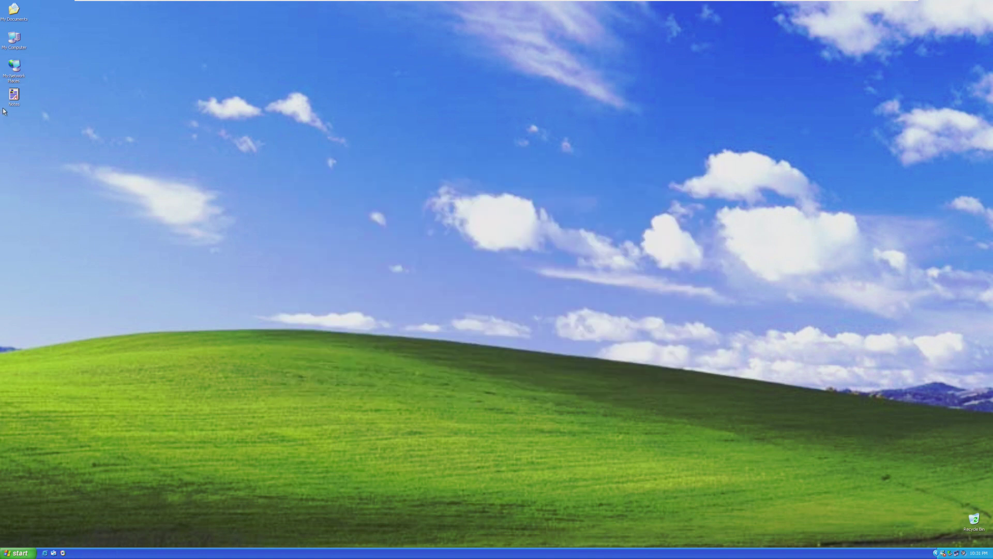
double_click(14, 95)
double_click(161, 9)
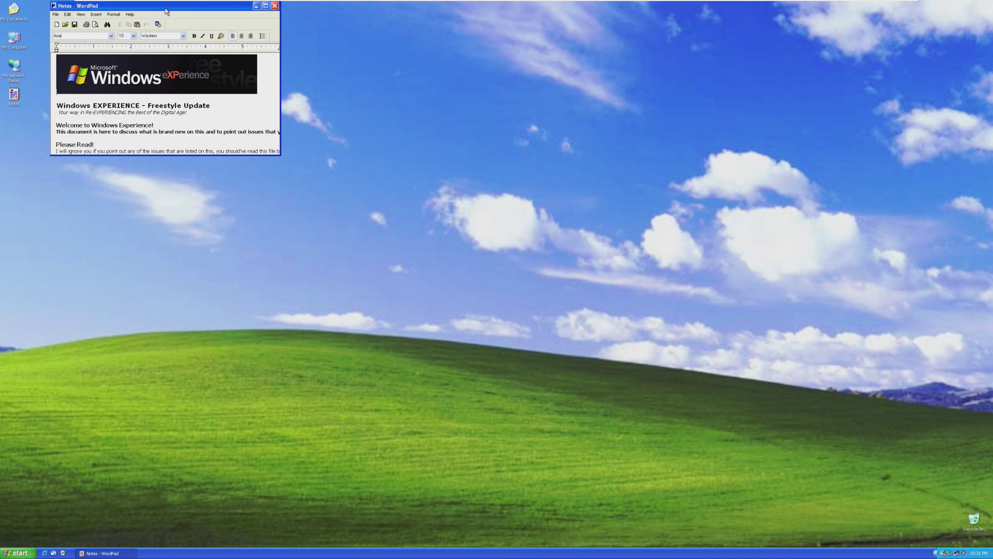
drag(438, 494, 269, 353)
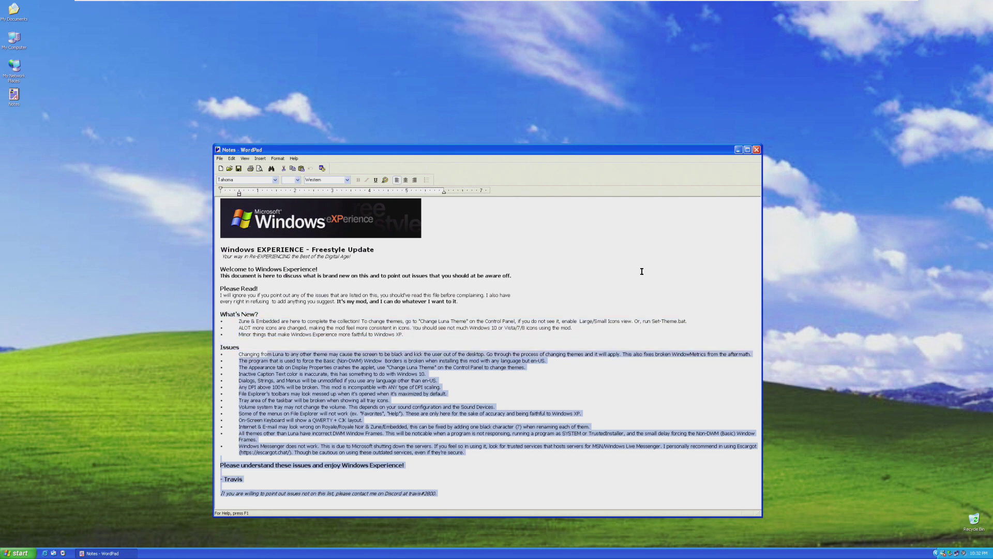
click(756, 149)
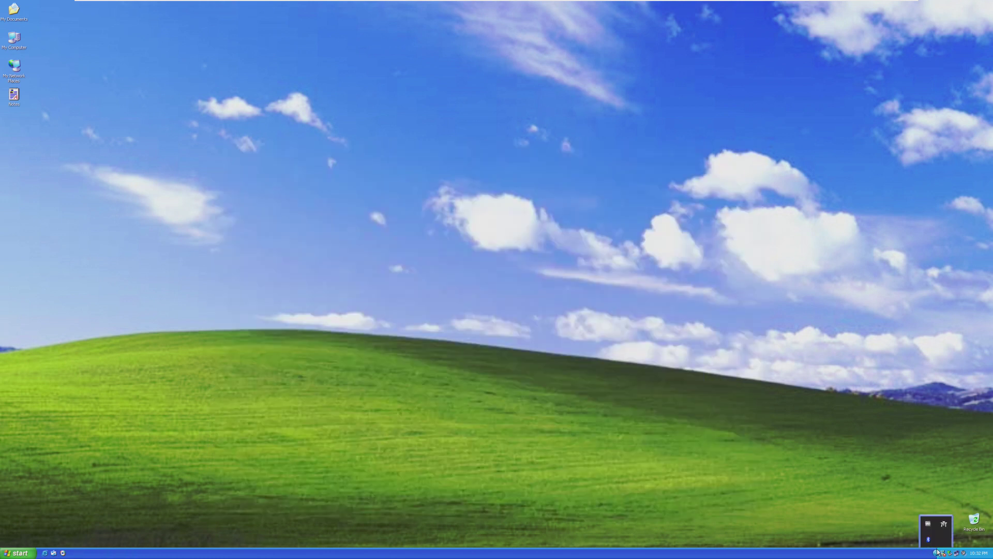
- Raise the system volume with the tray slider and check the Safely Remove Hardware options
click(964, 553)
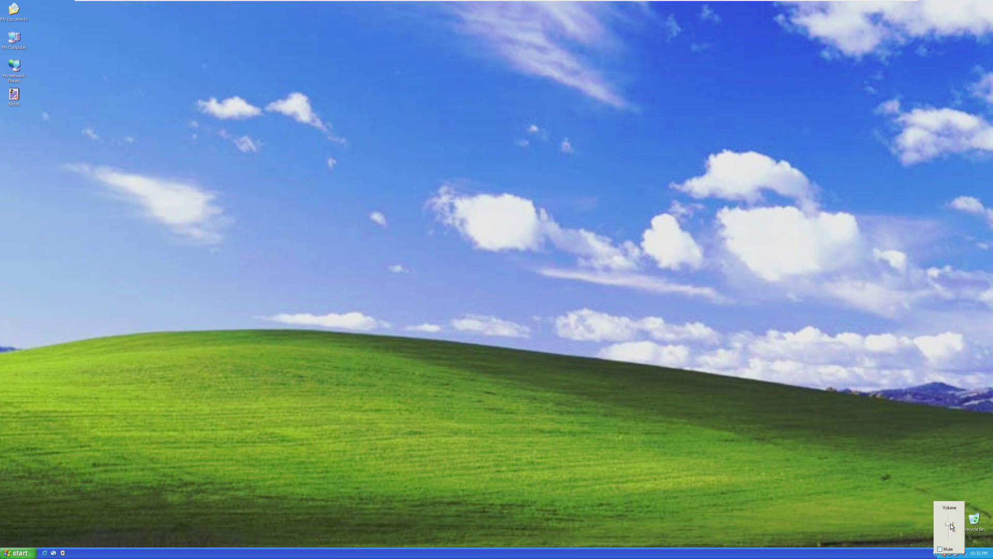
drag(952, 526, 951, 512)
mouse_move(959, 553)
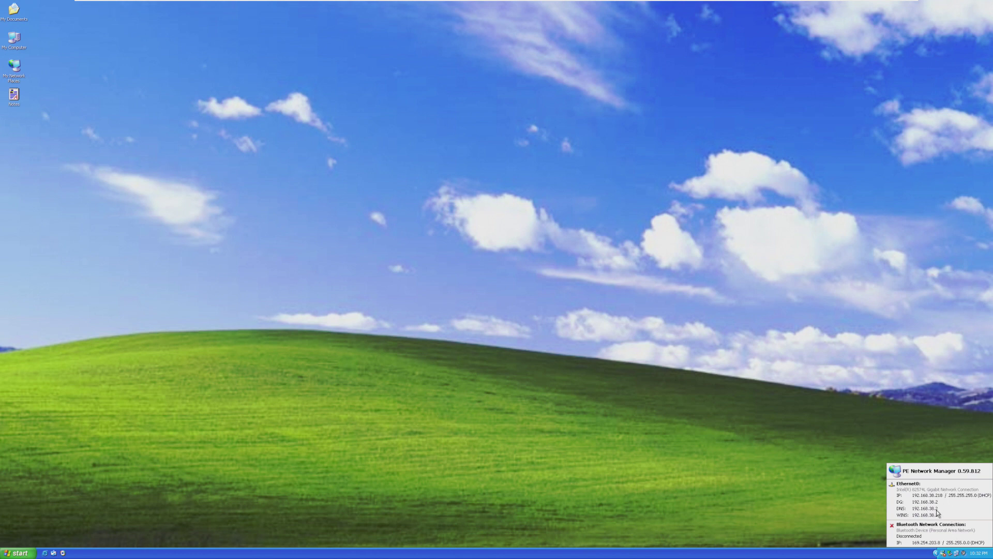
click(950, 555)
click(946, 555)
- Look at the Messenger tray options, then open and close the 7+ Taskbar Tweaker settings
right_click(938, 555)
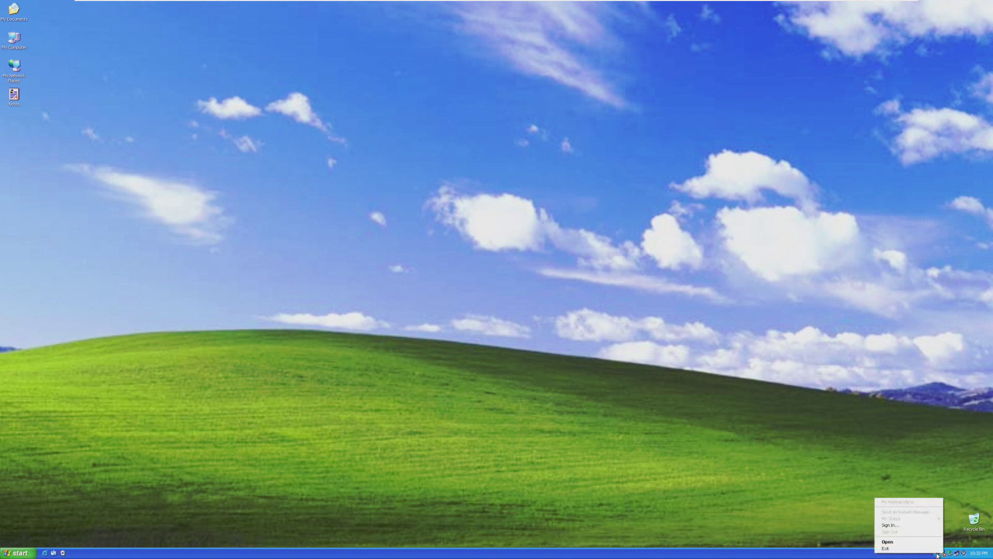
click(752, 471)
click(936, 553)
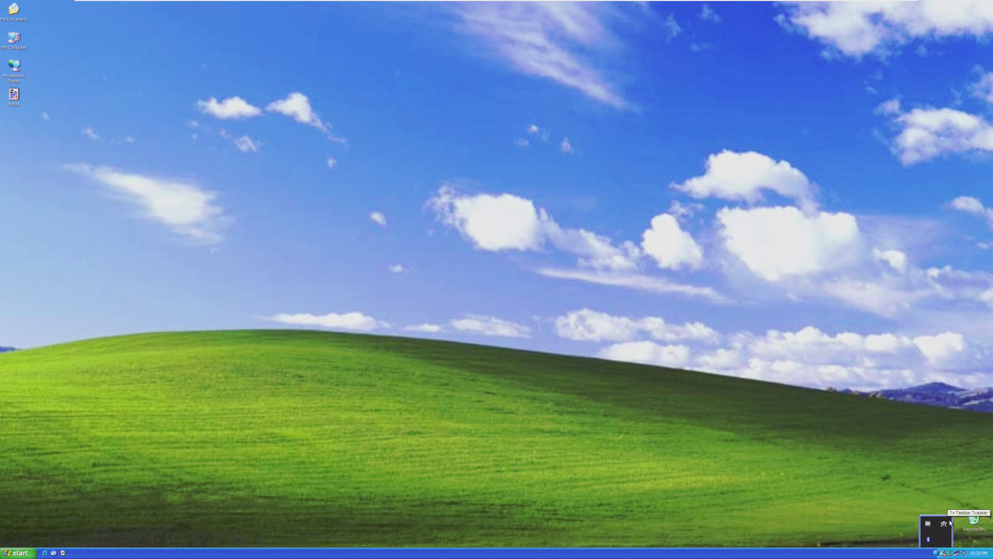
click(949, 522)
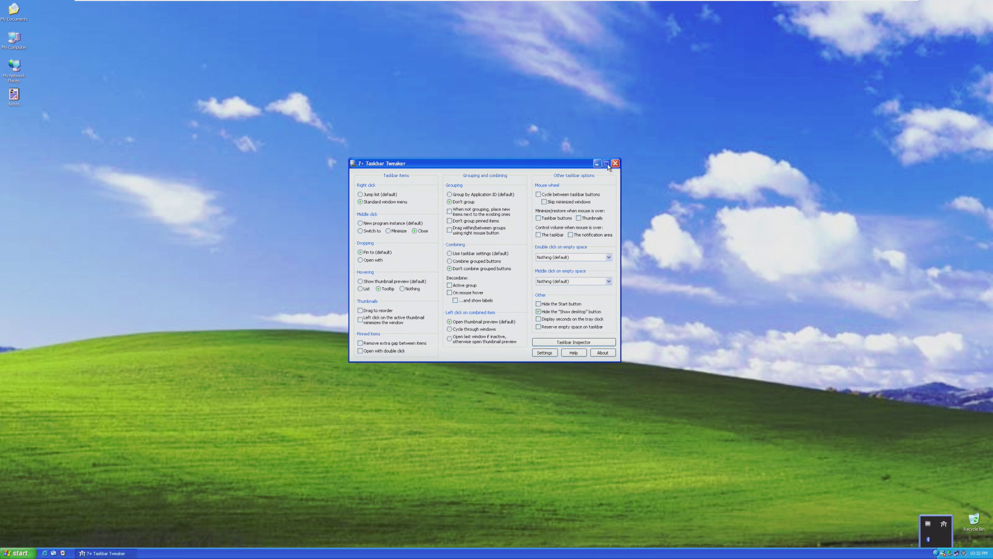
click(615, 163)
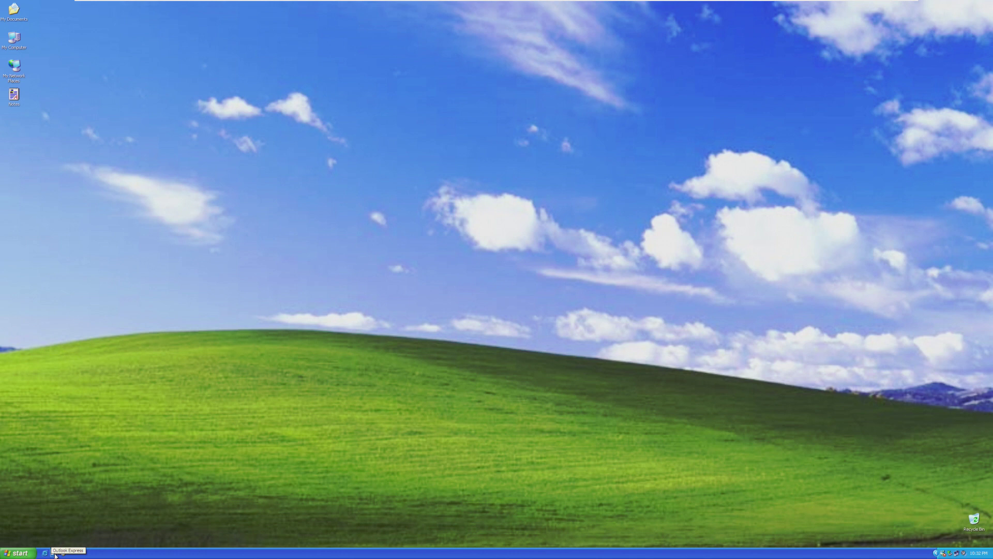
- Launch Outlook Express maximized and read the Welcome to Outlook Express 6 message in the Inbox
key(super)
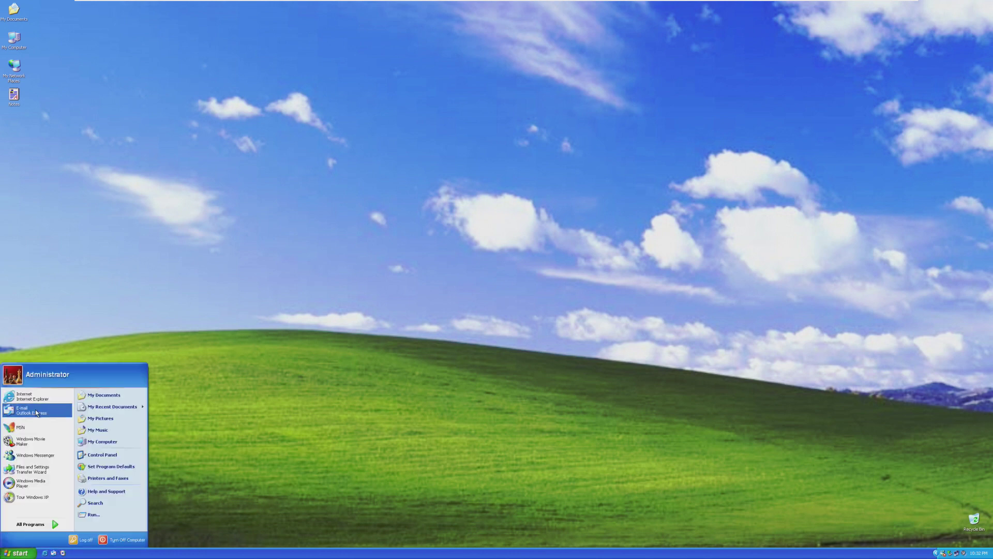
click(36, 411)
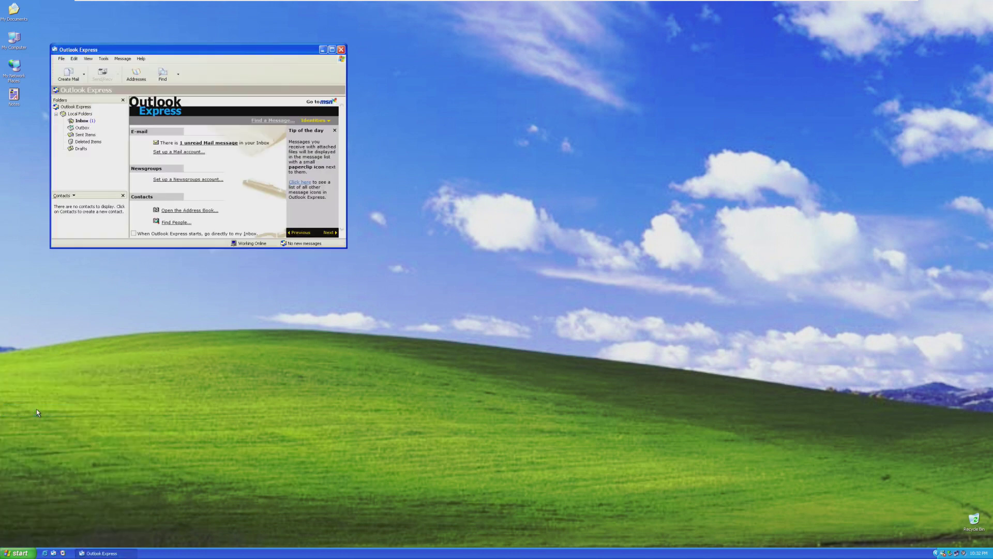
click(332, 49)
click(241, 160)
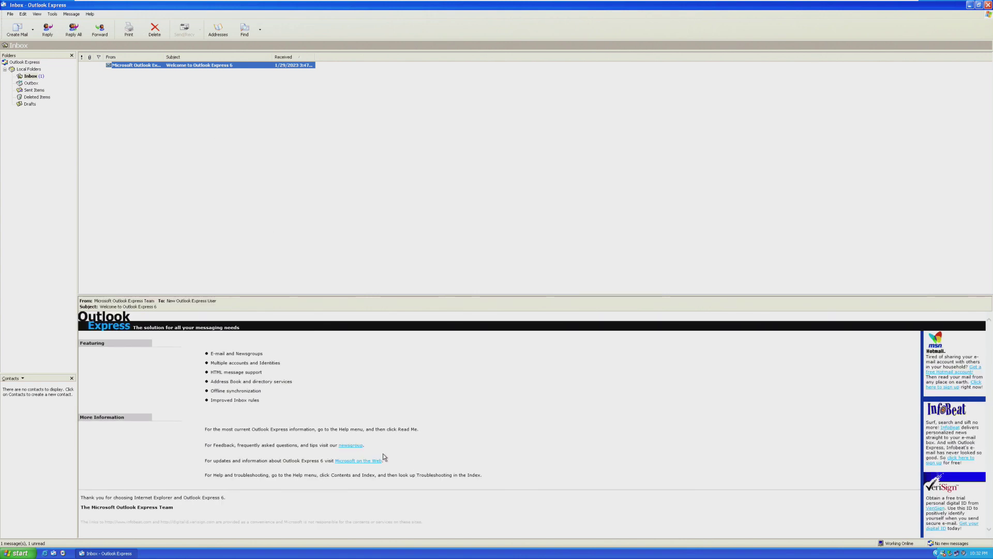
click(979, 4)
- Close Outlook Express, launch the web browser from Start, and expand it to show the Chrome page
click(341, 53)
click(20, 553)
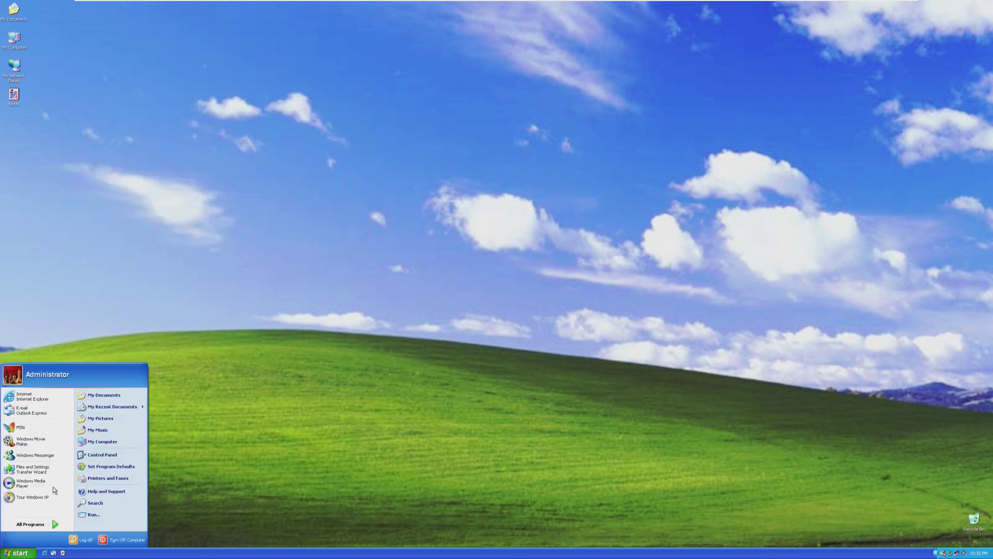
click(43, 398)
double_click(272, 132)
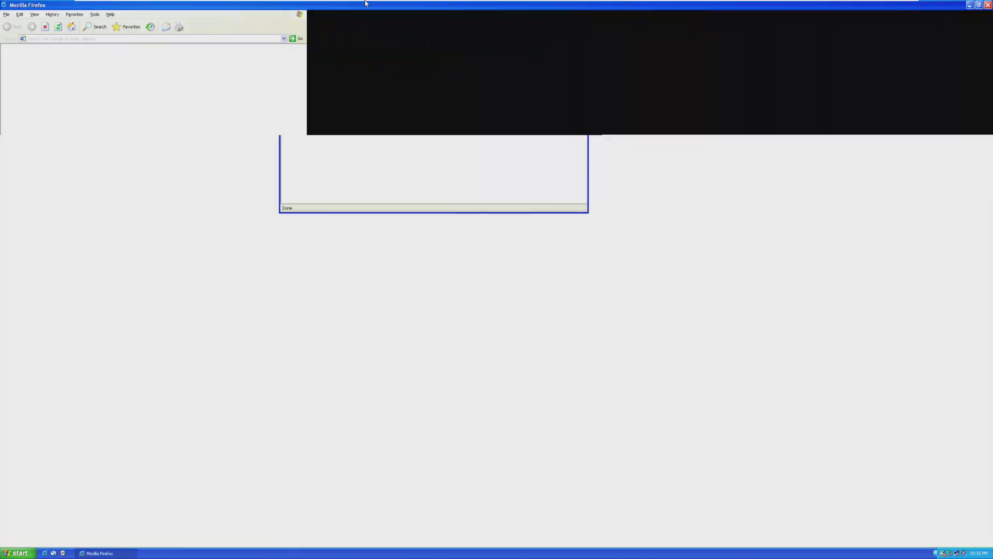
double_click(365, 2)
drag(314, 151, 346, 210)
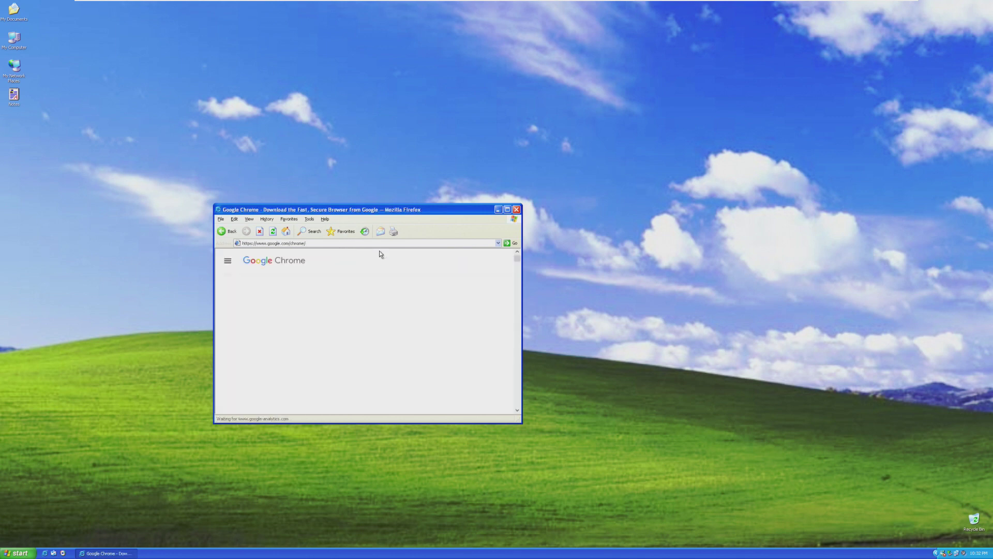
click(508, 209)
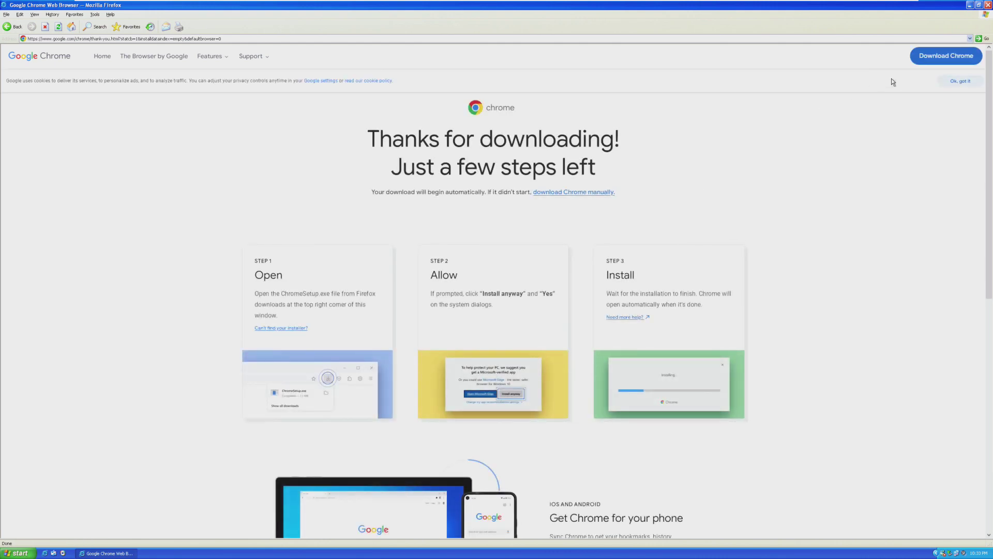
- Download Chrome with usage statistics turned off and terms accepted, then restore the browser window
click(935, 53)
click(411, 236)
click(421, 283)
click(946, 57)
click(590, 149)
double_click(883, 8)
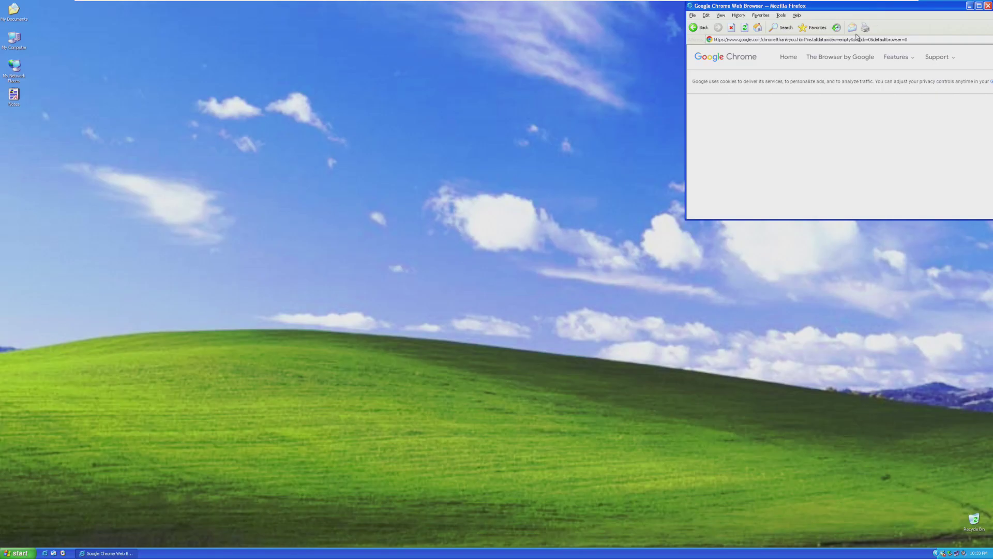
drag(883, 8, 572, 120)
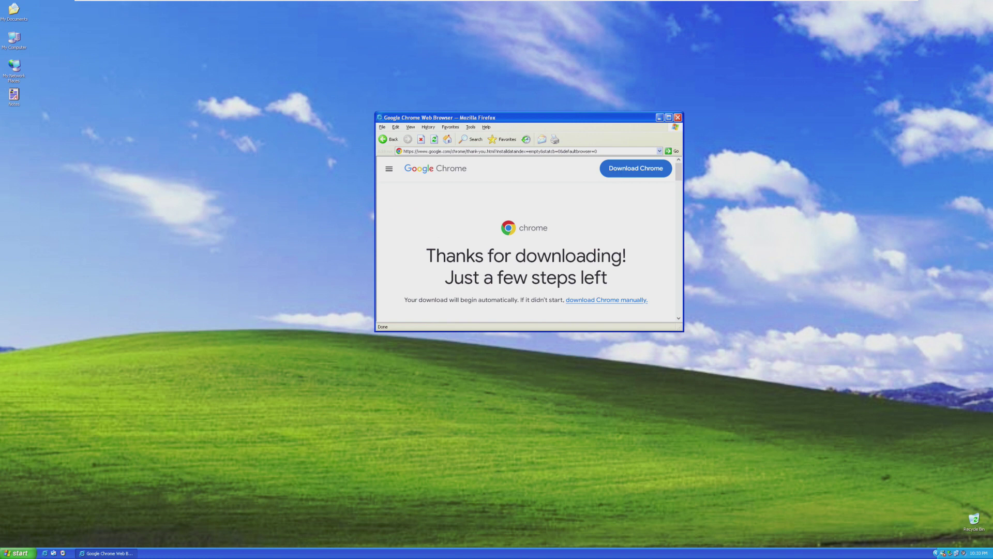
- Run ChromeSetup from the Downloads folder on Local Disk (C:) and close the folder window
key(super)
click(110, 443)
click(405, 247)
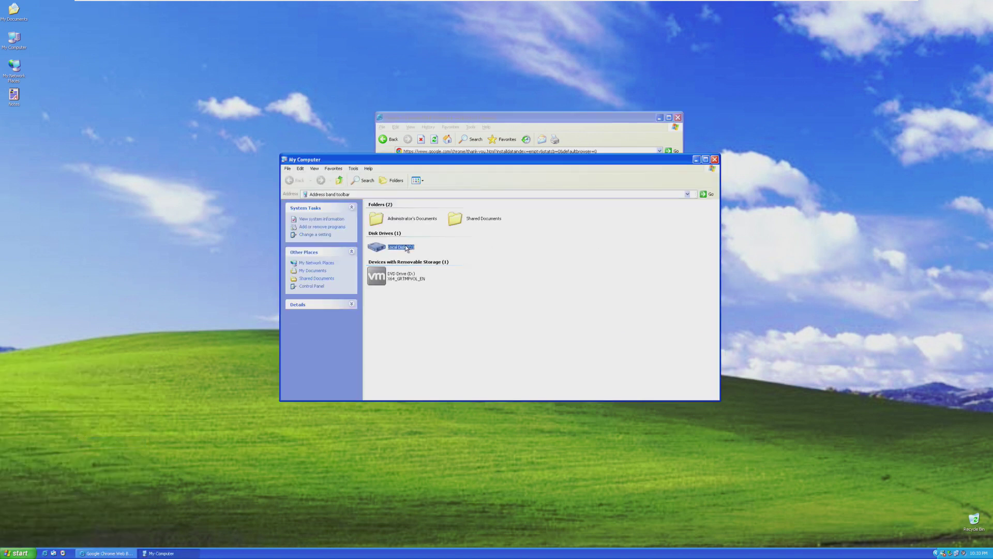
double_click(405, 247)
double_click(461, 231)
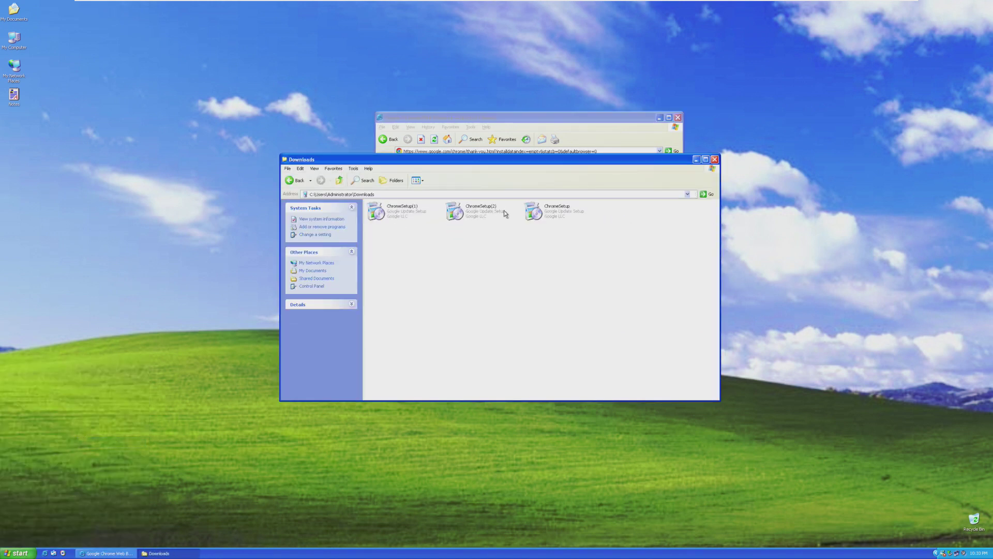
double_click(561, 211)
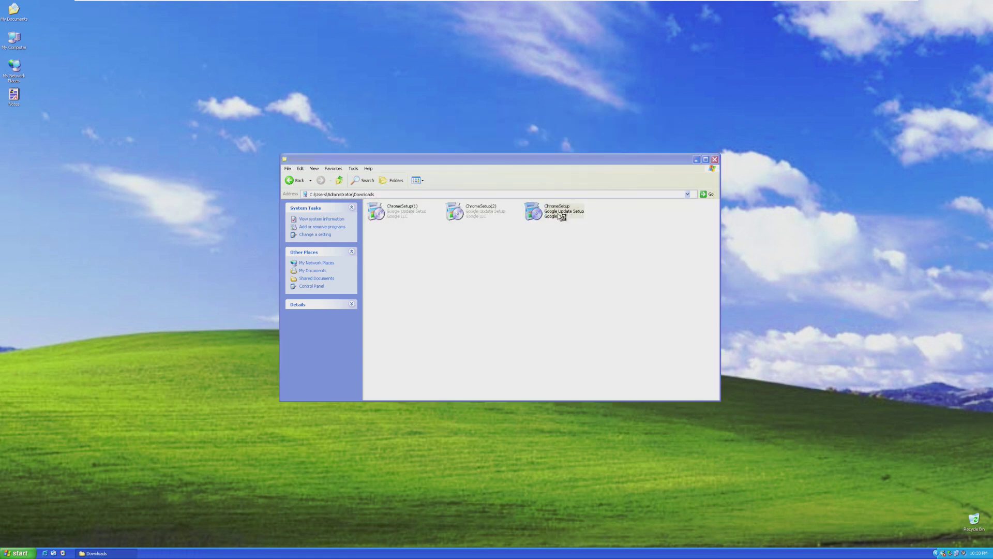
click(715, 159)
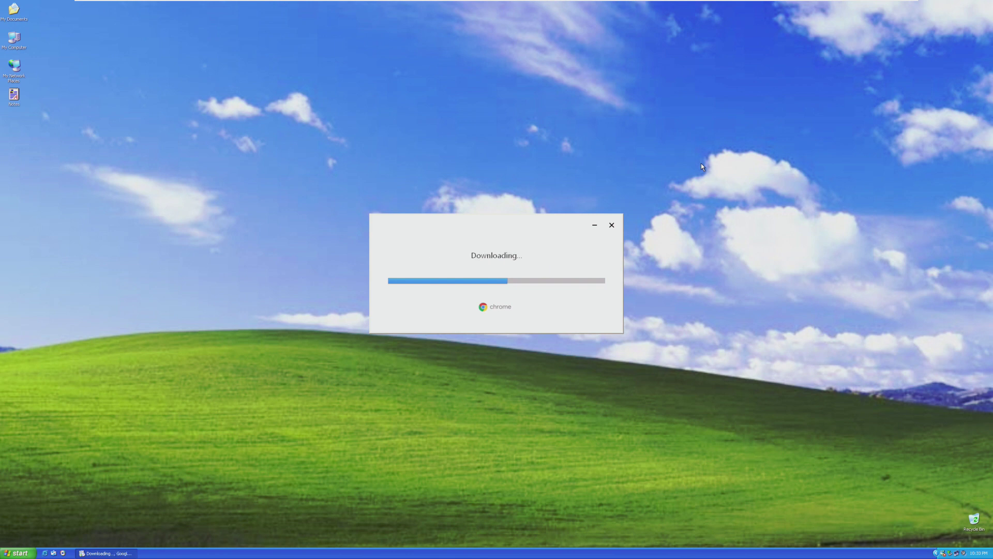
click(593, 226)
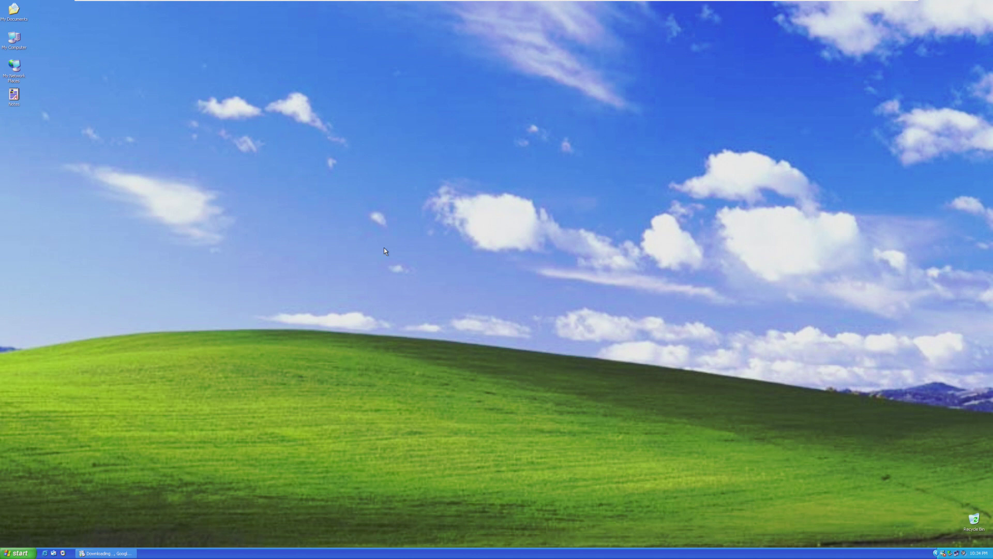
right_click(242, 389)
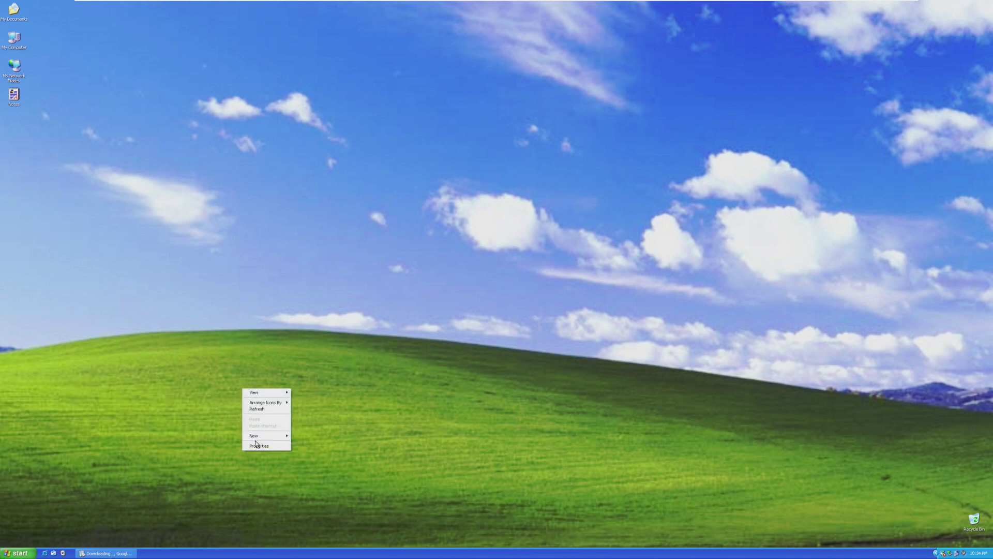
click(264, 444)
click(158, 17)
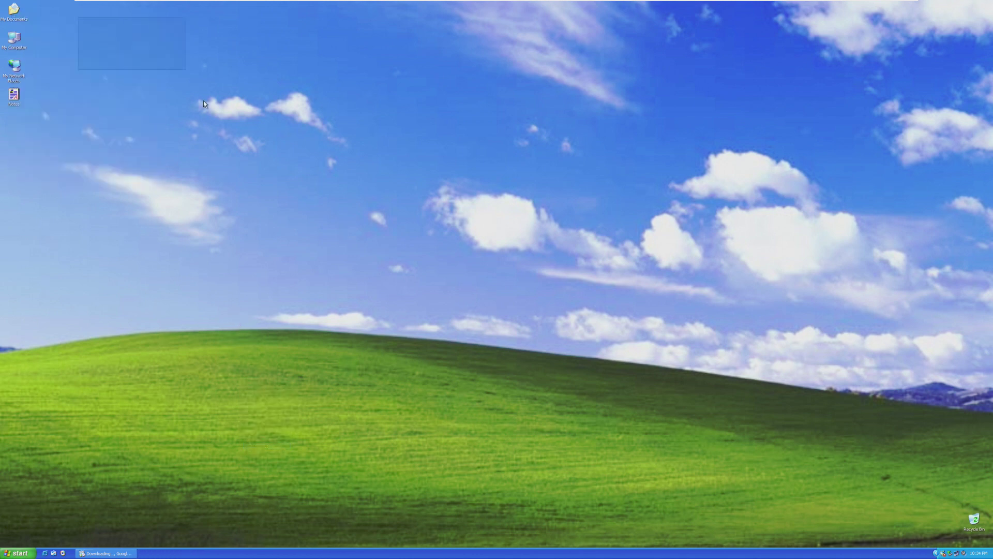
right_click(227, 146)
click(249, 204)
drag(134, 15, 474, 146)
click(384, 246)
key(Down)
key(Down)
key(Down)
key(Down)
key(Down)
key(Down)
key(Down)
key(Down)
key(Down)
key(Down)
key(Down)
key(Down)
key(Down)
key(Down)
key(Down)
key(Down)
key(Down)
key(Down)
key(Down)
key(Down)
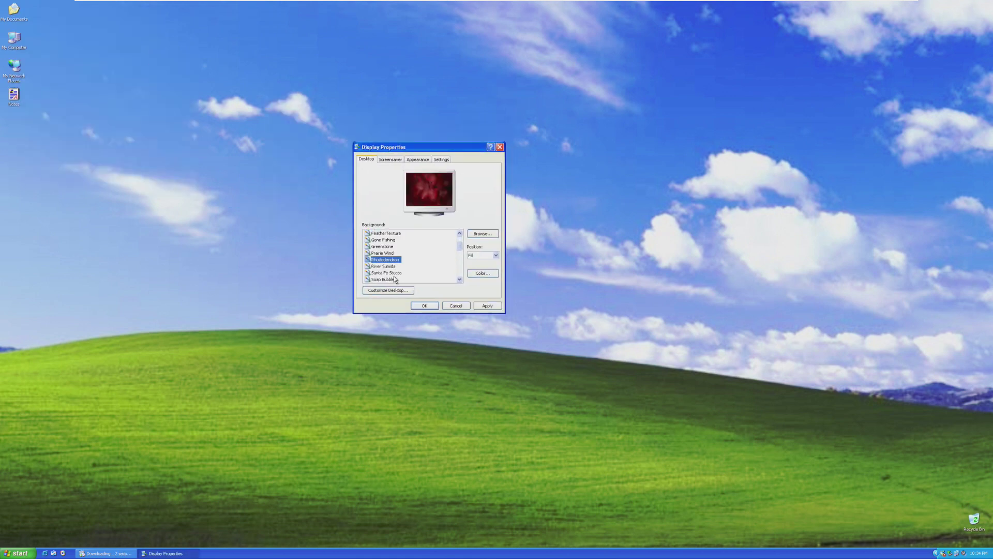
key(Down)
click(444, 158)
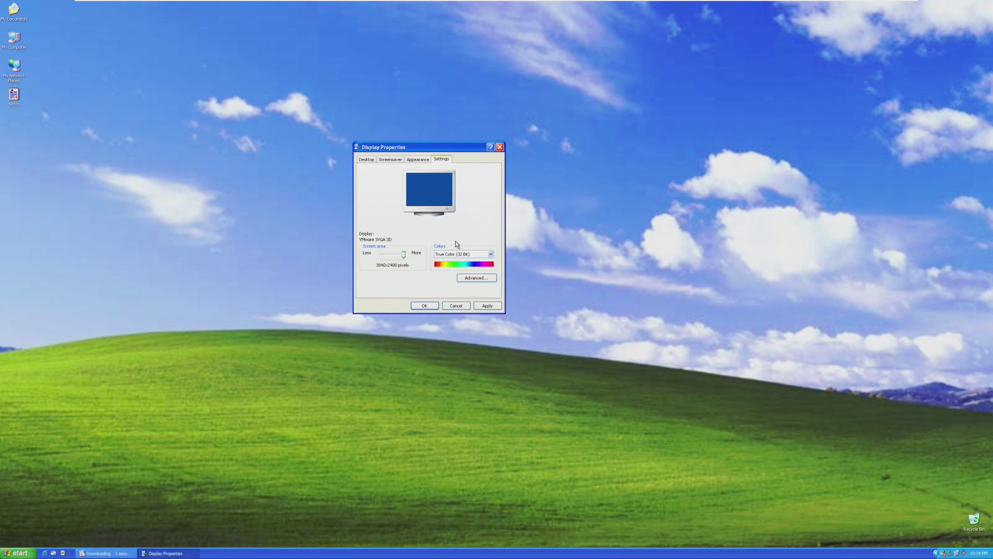
click(390, 160)
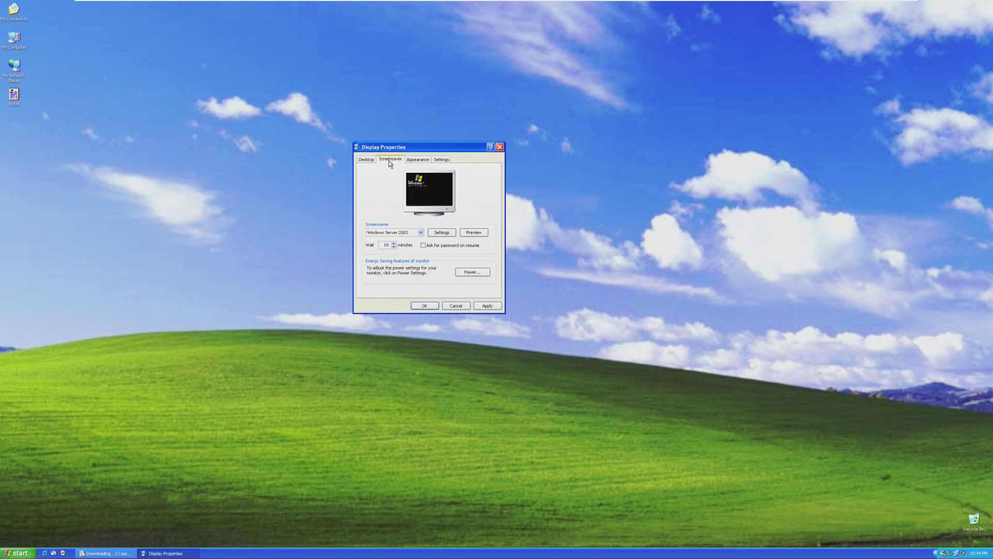
click(474, 233)
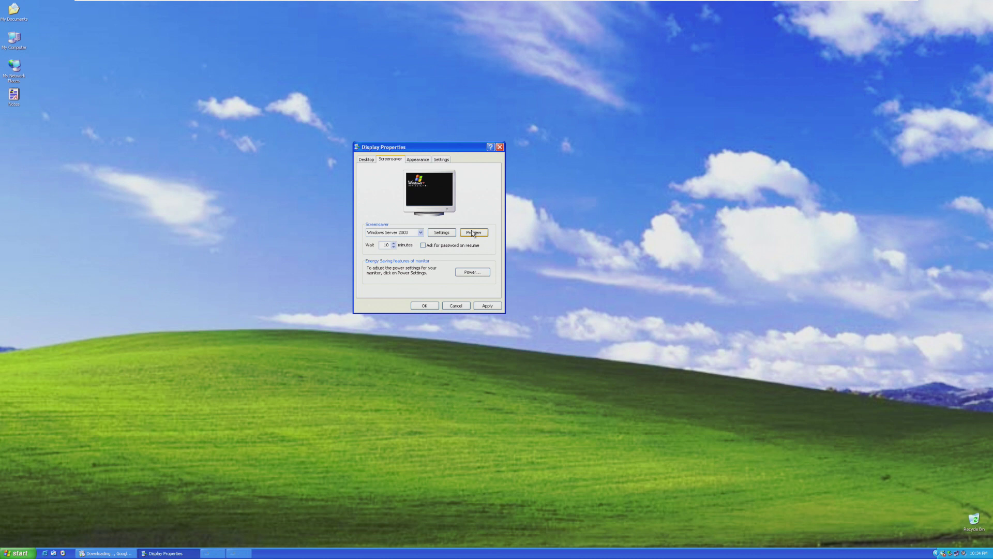
click(460, 307)
- Browse the full All Programs list in the Start menu, then close it
click(5, 553)
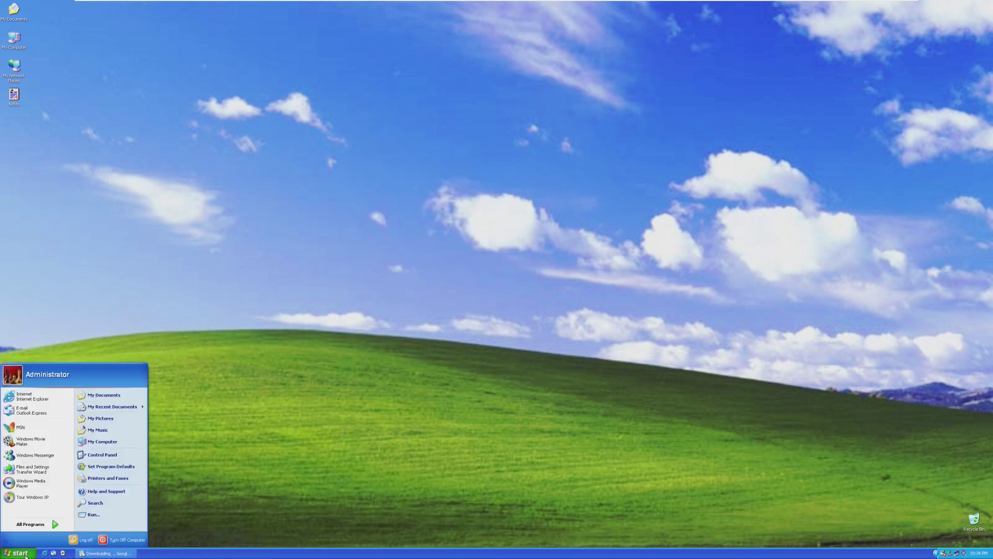
click(47, 525)
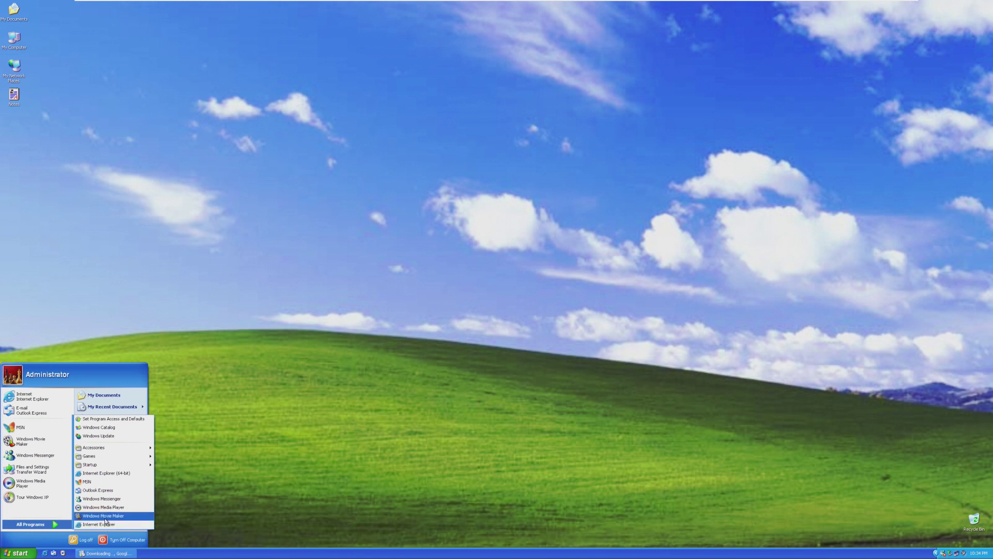
click(222, 369)
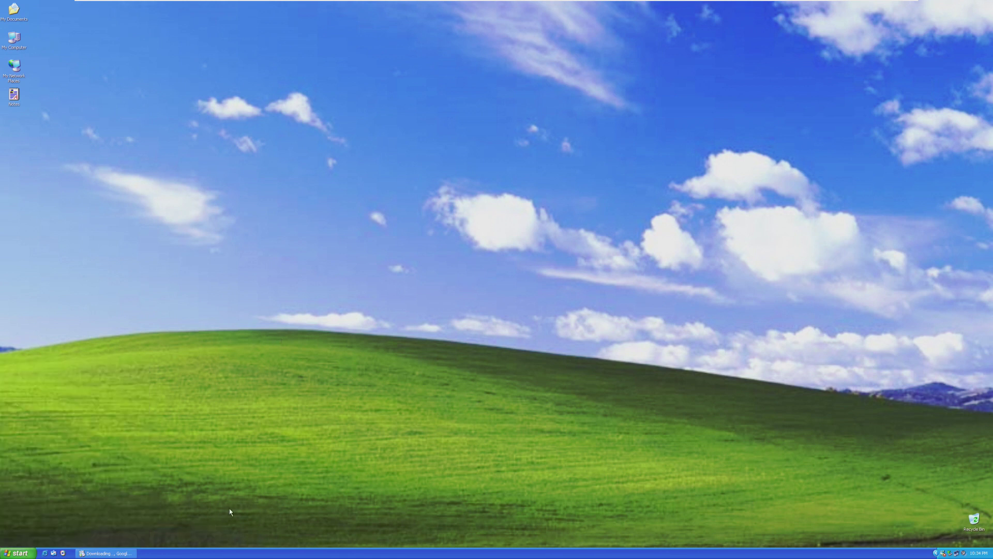
- Restore the Chrome installer from the taskbar and reposition its window while it installs
click(106, 553)
drag(543, 239, 612, 292)
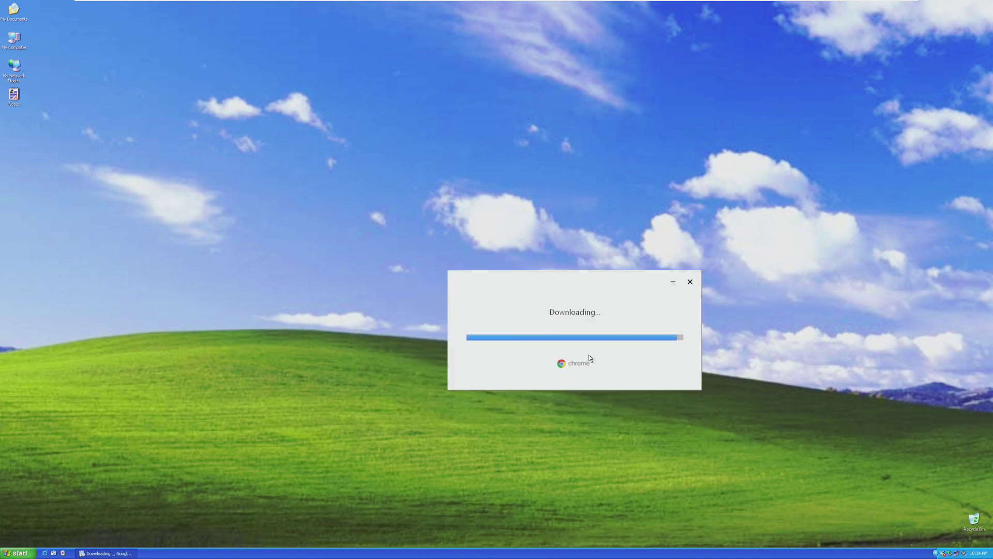
click(32, 554)
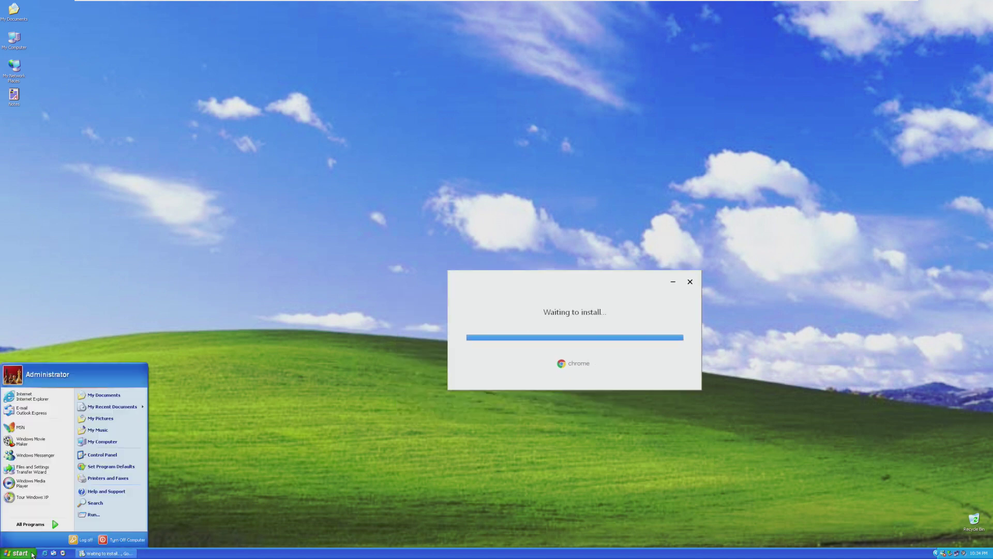
click(269, 310)
drag(569, 283, 481, 260)
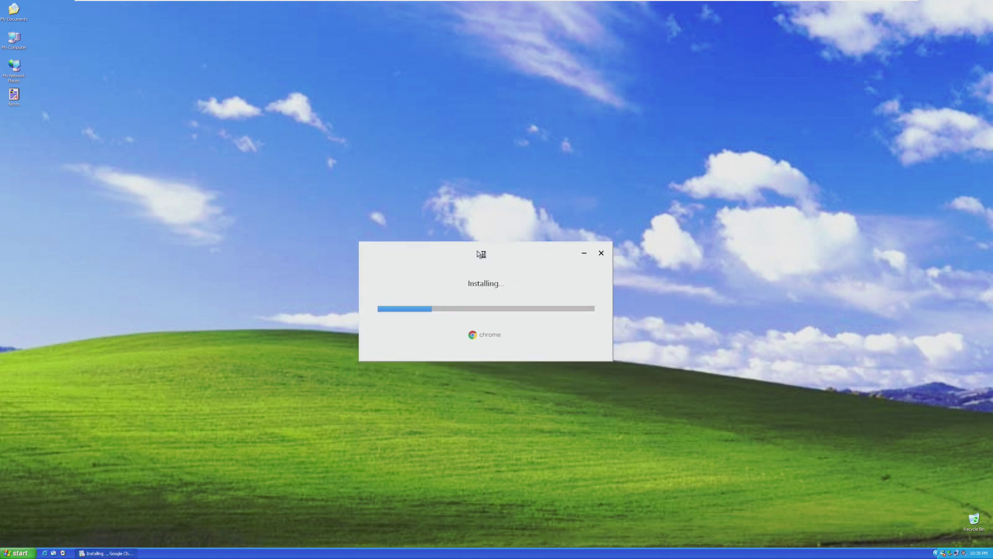
drag(477, 250, 226, 163)
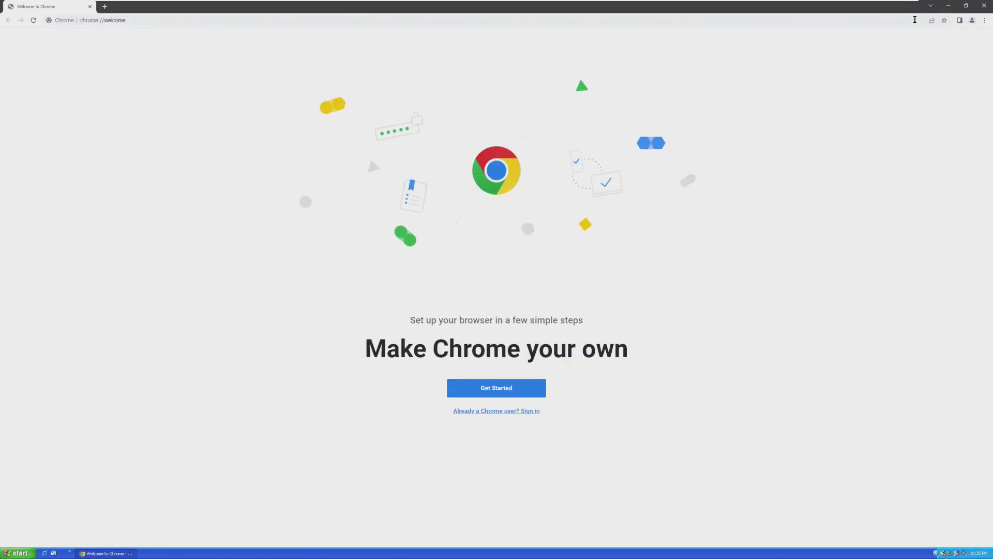
- Maximize Chrome and open About Google Chrome to confirm version 110.0.5481.178 is up to date
double_click(920, 7)
drag(830, 52, 672, 78)
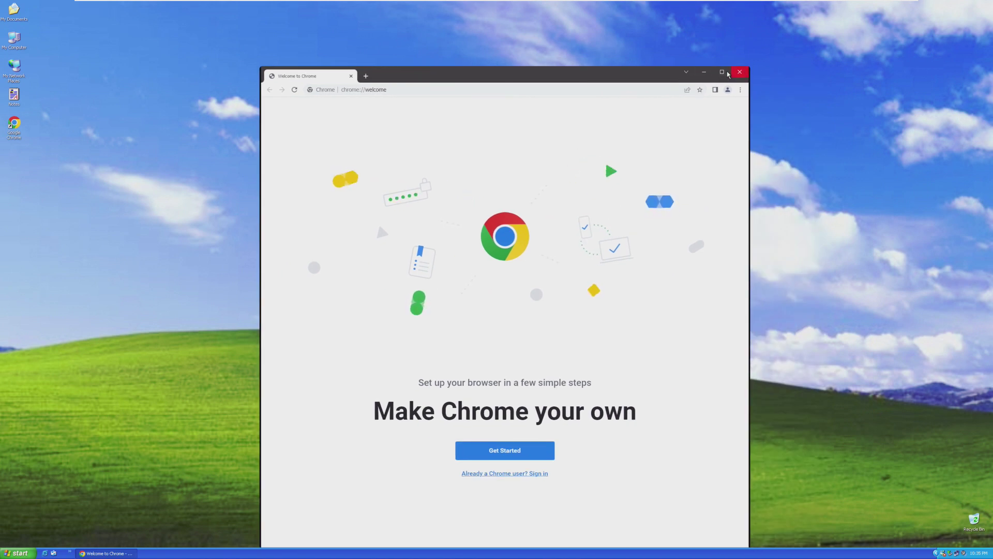
click(722, 72)
click(985, 20)
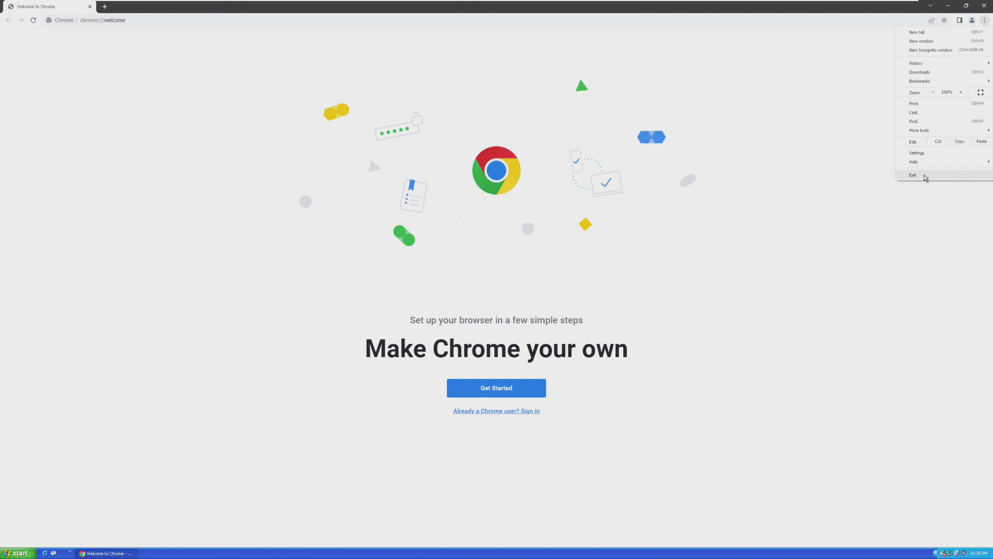
click(859, 162)
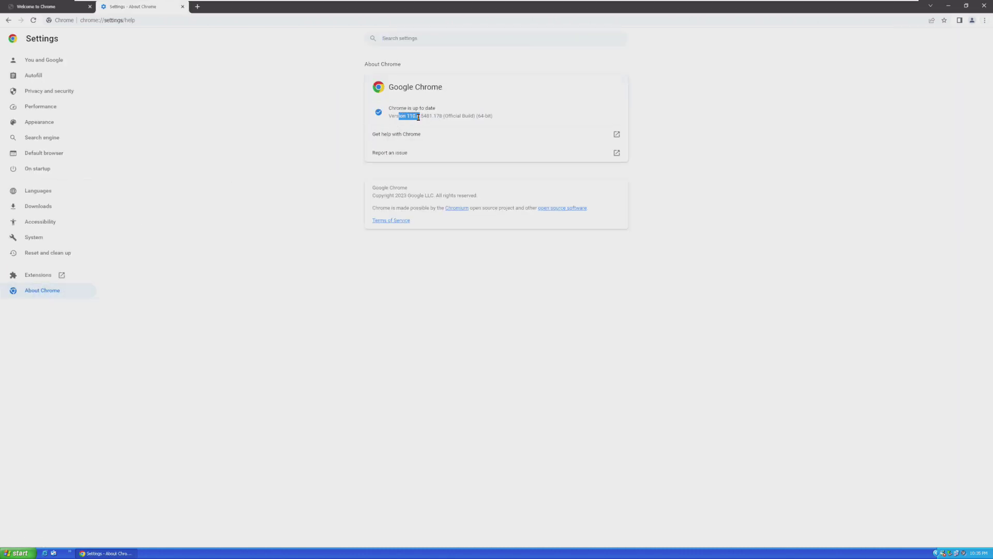
- Restore the Chrome window to a smaller size and close the browser
click(964, 7)
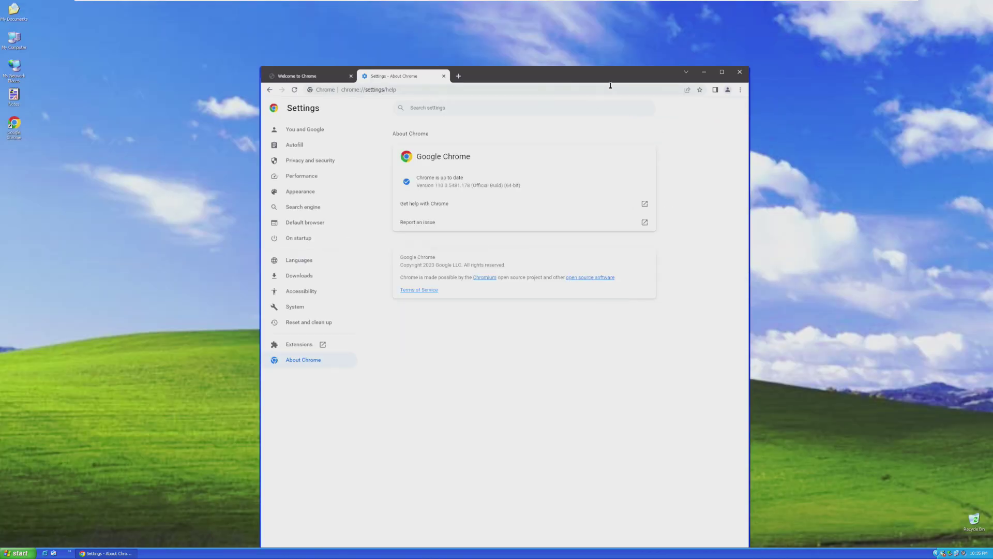
drag(611, 85, 594, 88)
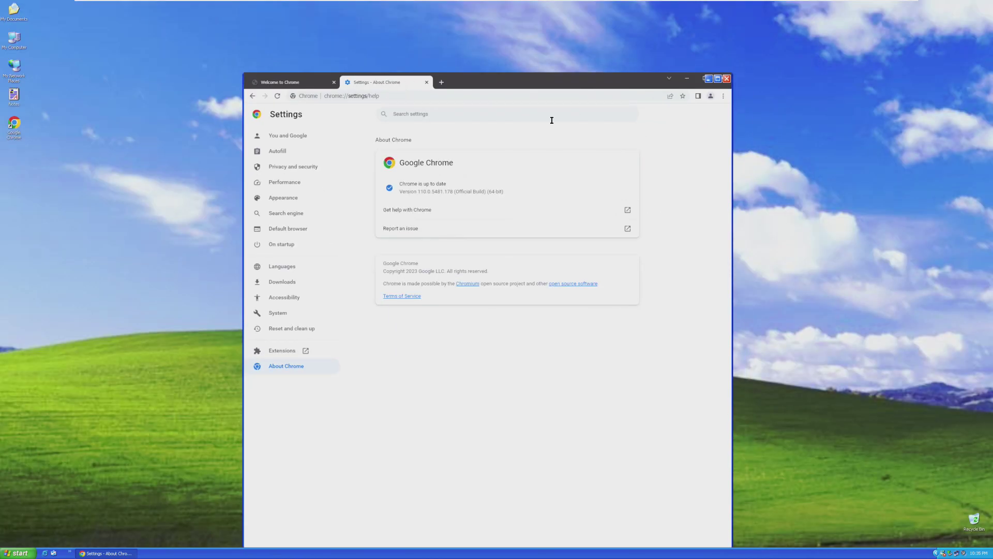
click(722, 78)
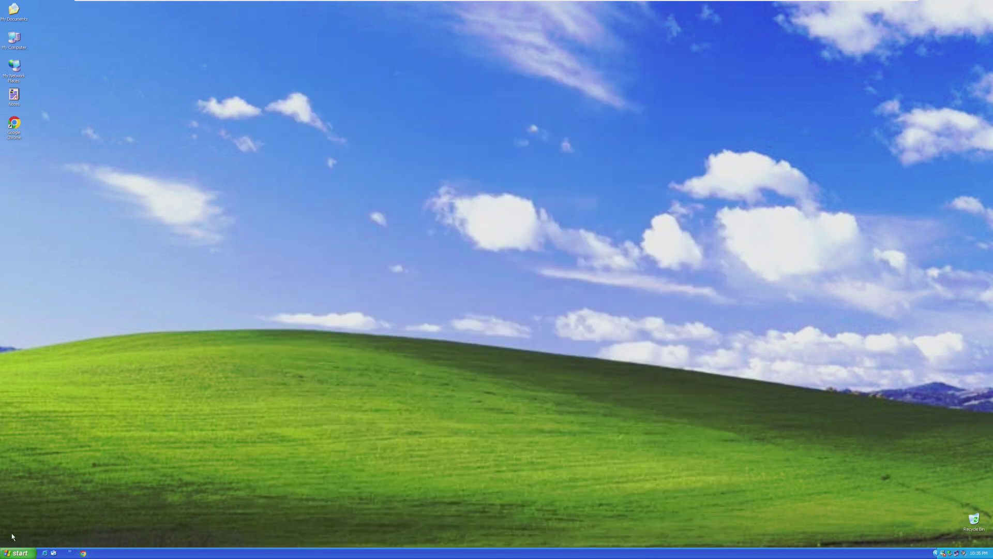
- Launch the disguised Firefox, maximize it, highlight version 110.0 in the address bar, then close it
key(super)
click(54, 397)
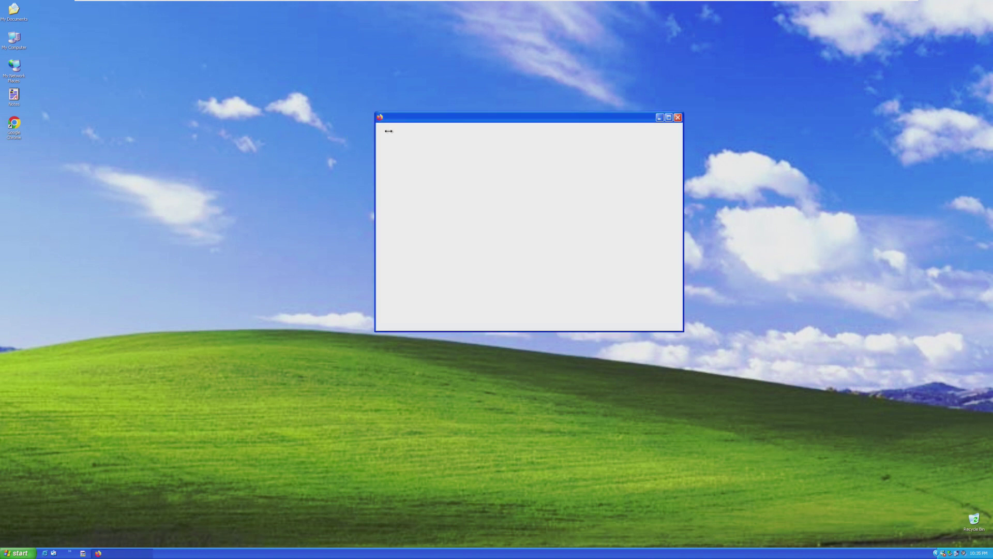
drag(417, 120, 375, 36)
double_click(374, 36)
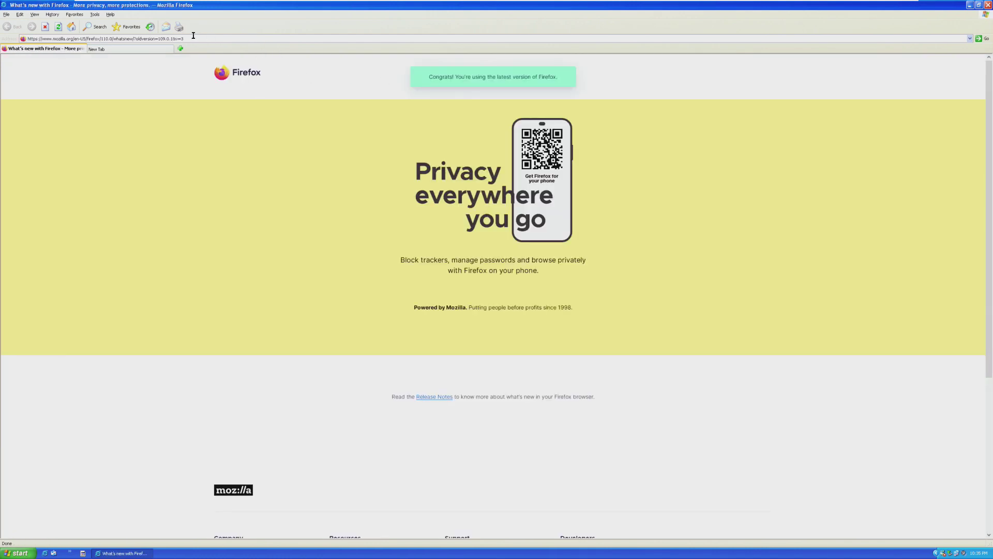
mouse_move(99, 39)
mouse_down()
mouse_move(127, 39)
mouse_move(113, 39)
mouse_up()
click(988, 4)
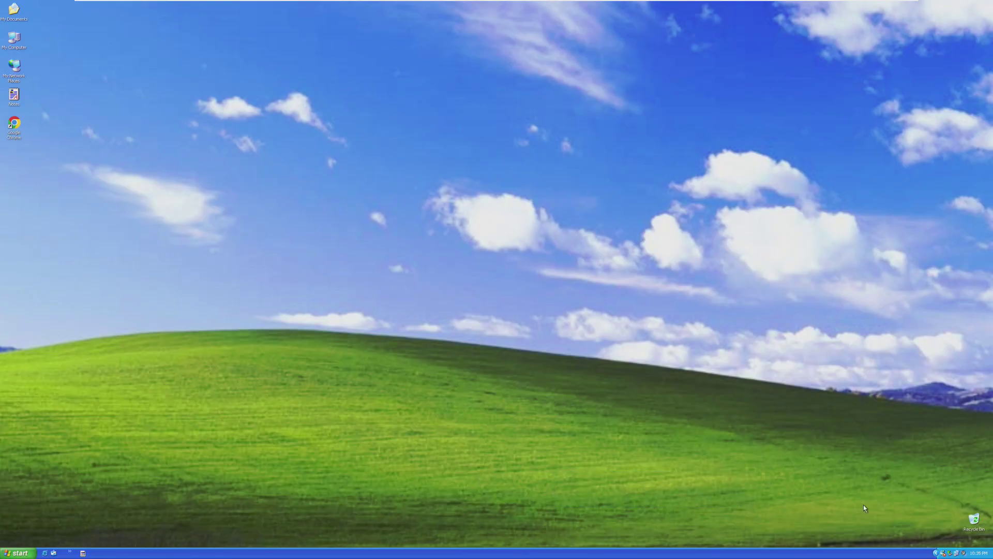
- Run winver to confirm Windows XP Professional x64 Edition, then dismiss About Windows
right_click(667, 440)
click(18, 553)
click(231, 462)
key(super+r)
key(super+e)
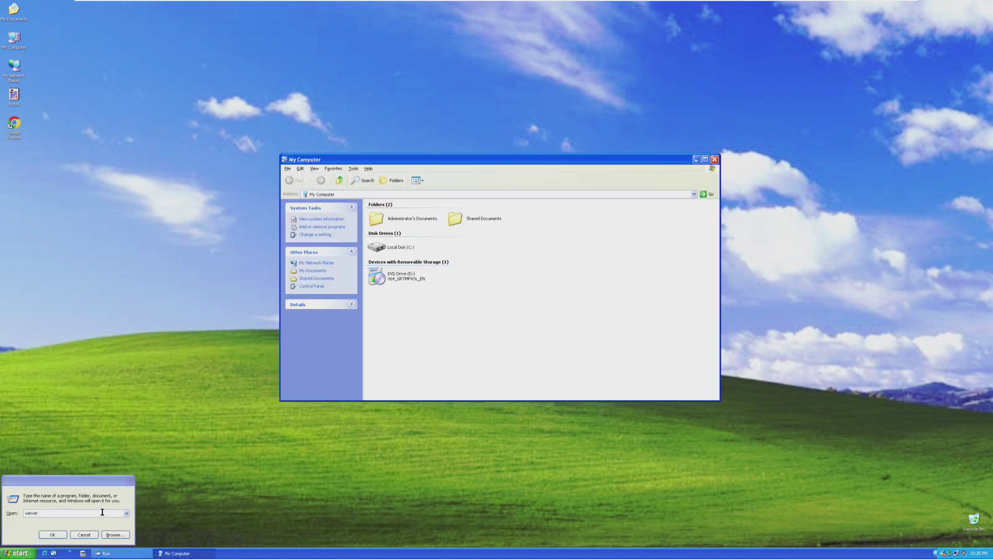
click(52, 534)
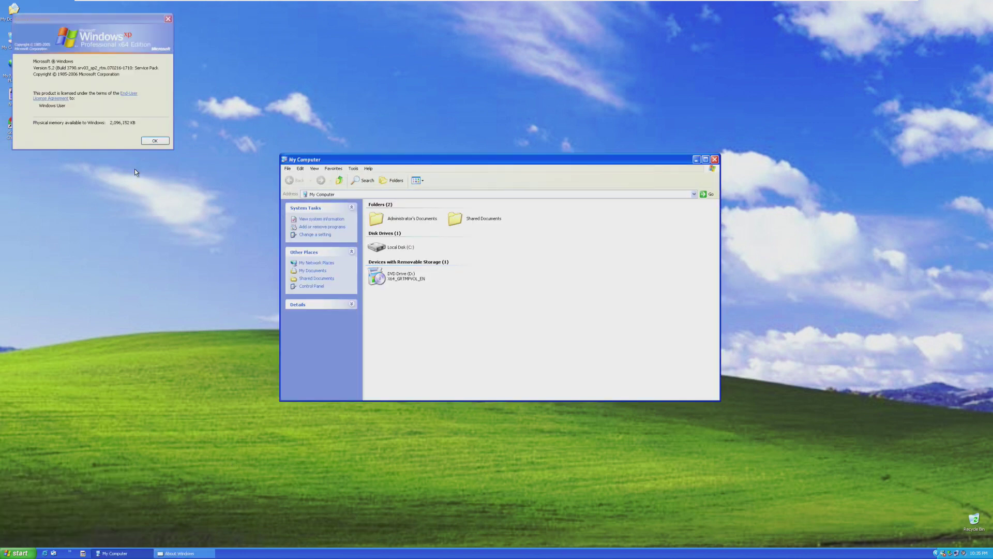
click(163, 142)
- View My Computer's System properties showing 2.00 GB of memory, then close them
right_click(14, 38)
click(46, 98)
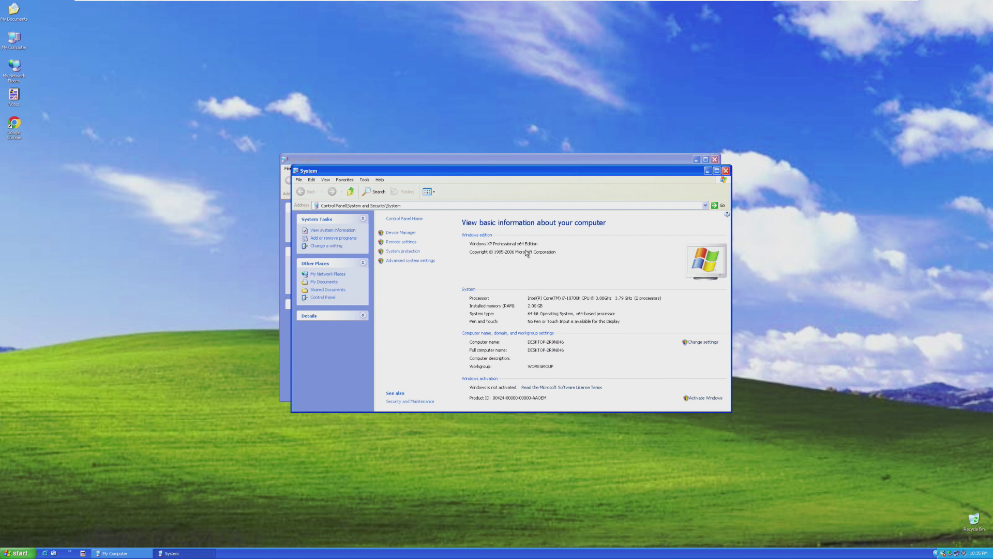
click(725, 171)
- Launch Command Prompt from the Run box
click(19, 553)
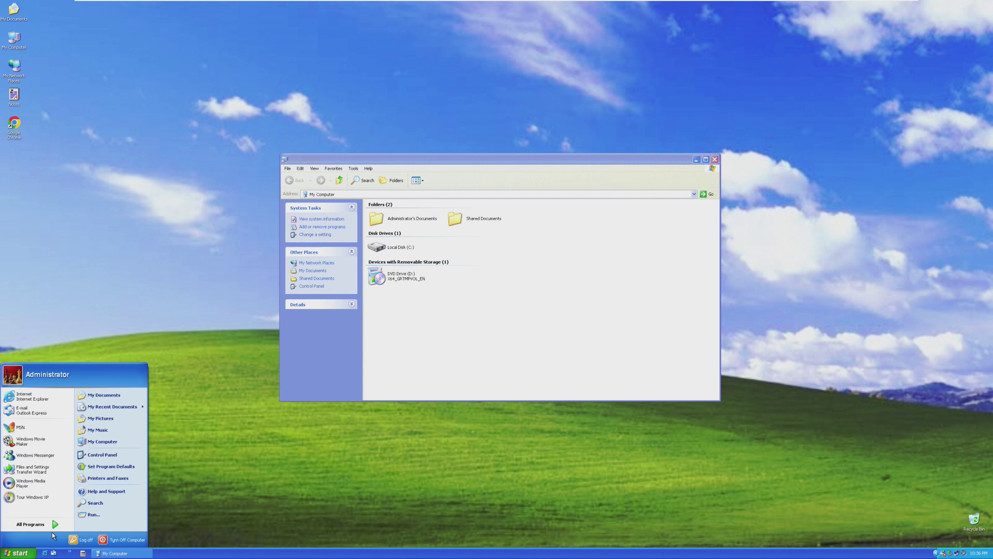
click(43, 522)
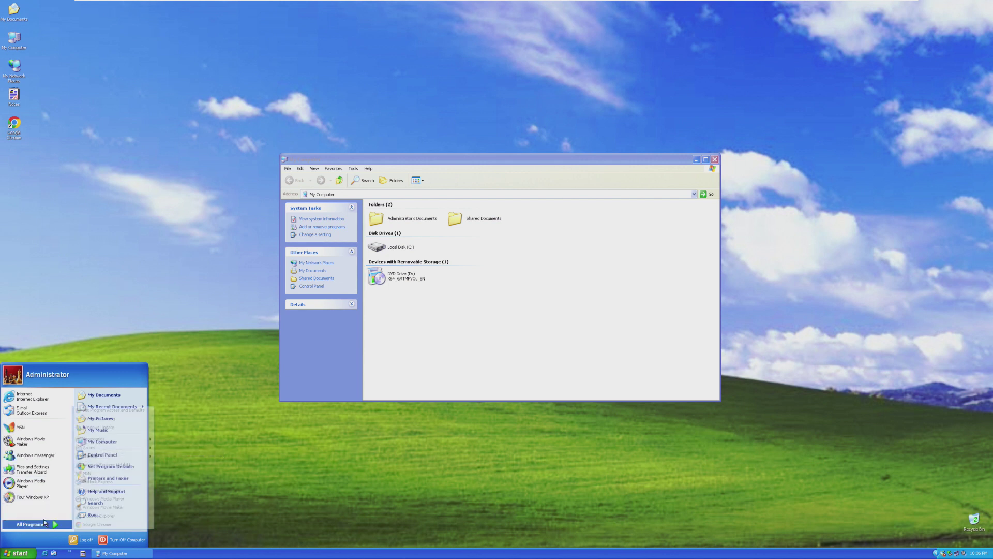
key(super+r)
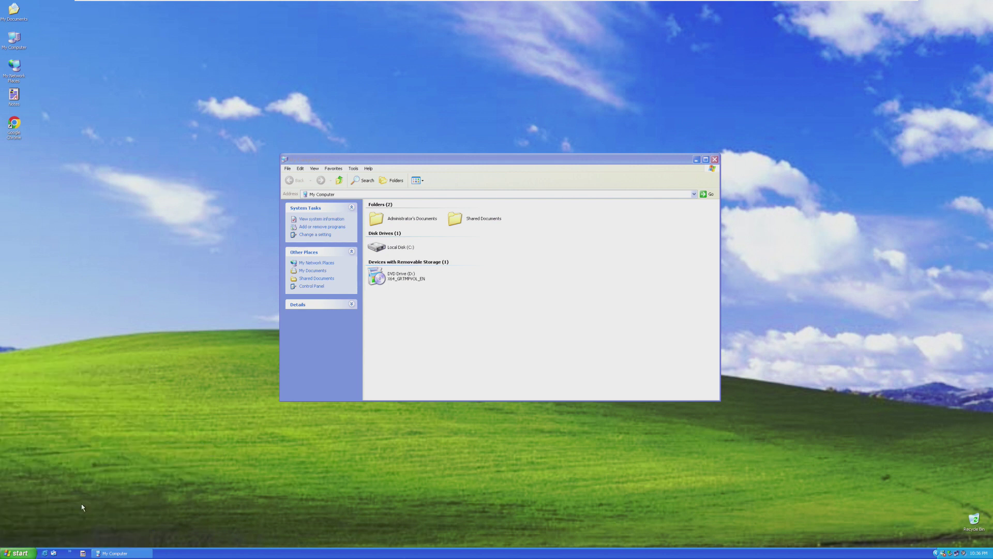
text(cd)
key(Return)
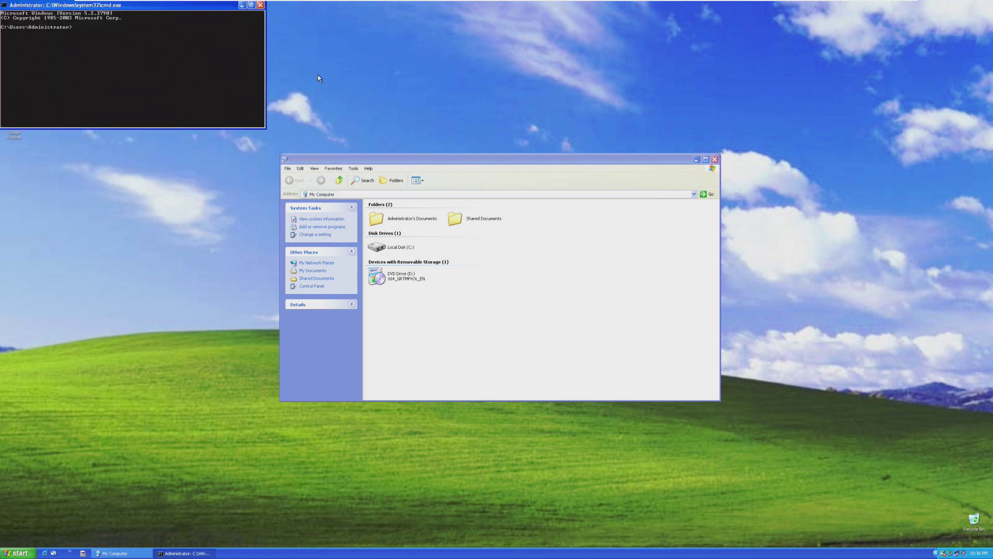
- Run slmgr /dlv to show the Enterprise licensing details, then close the dialog and console
text(slmgr /dlv)
key(Return)
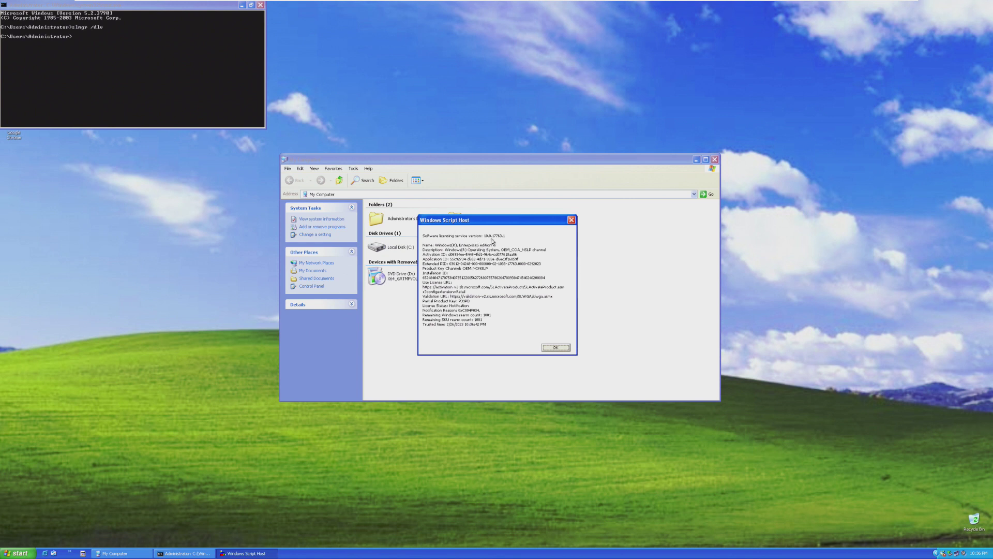
click(556, 347)
click(715, 159)
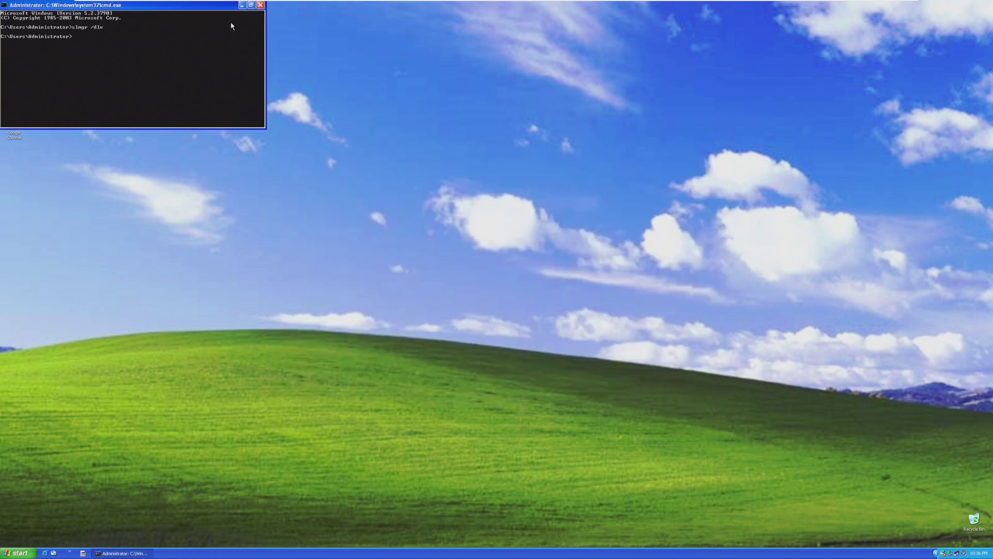
click(260, 8)
click(18, 553)
- Open My Computer and look inside Local Disk (C:), then close the drive window
click(117, 443)
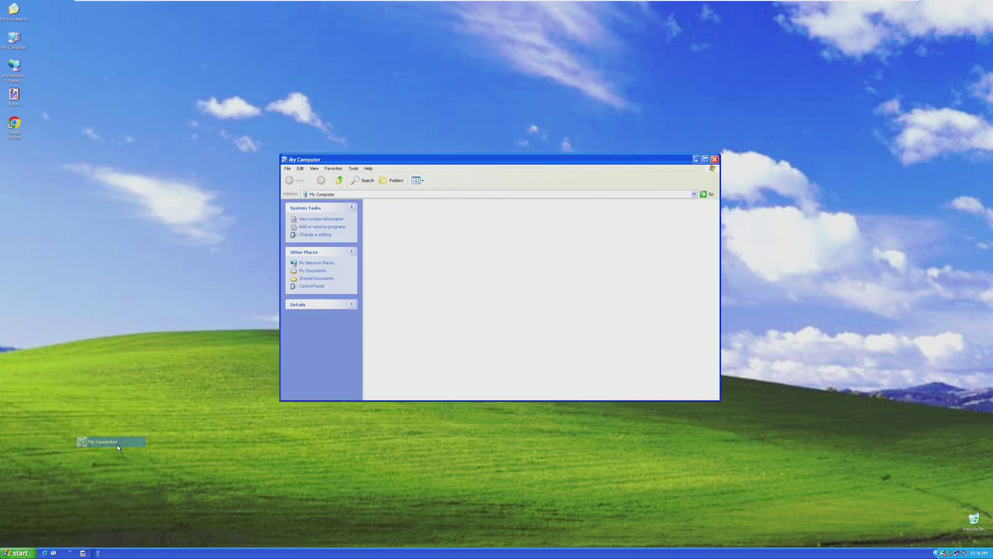
double_click(391, 247)
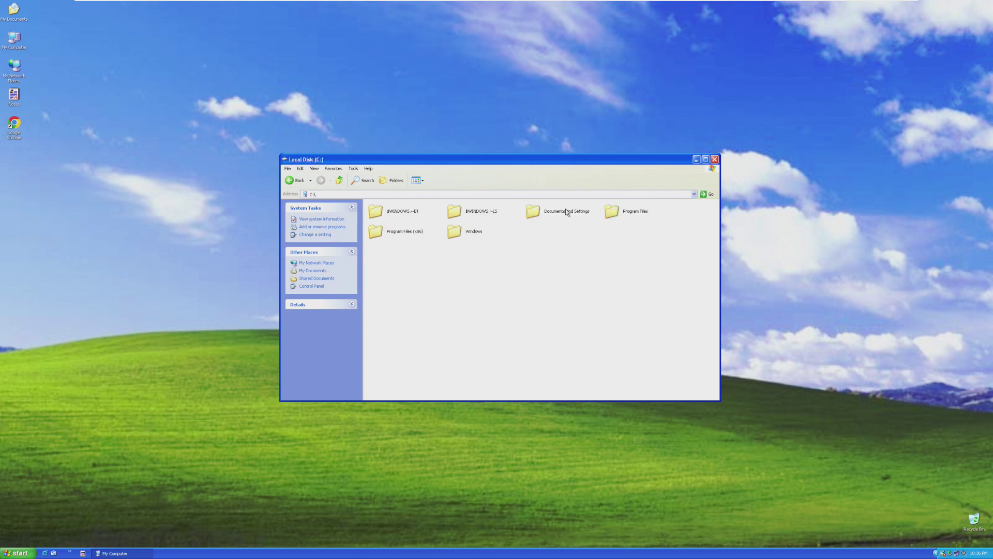
click(714, 159)
- Browse Start > All Programs, then reopen My Computer from the desktop and close it
click(18, 553)
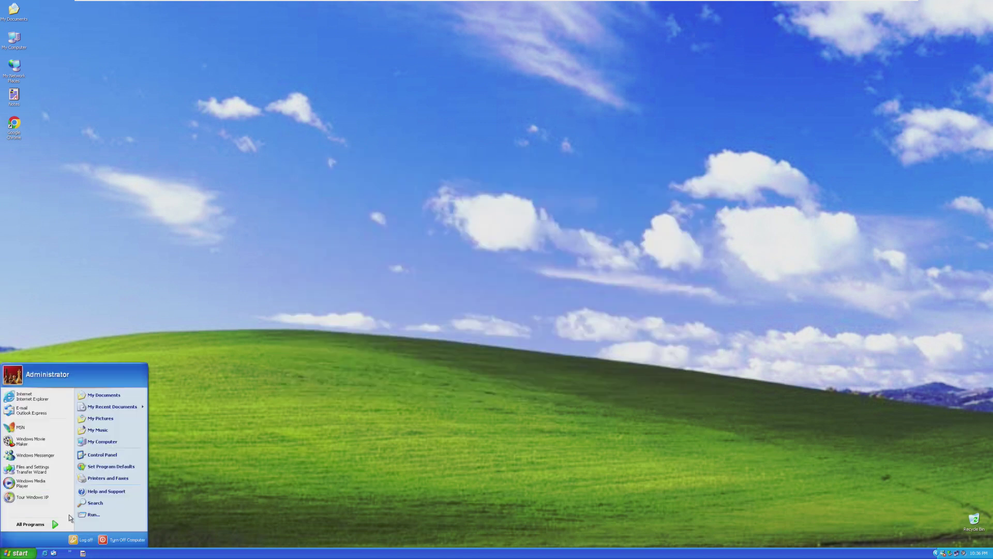
click(32, 524)
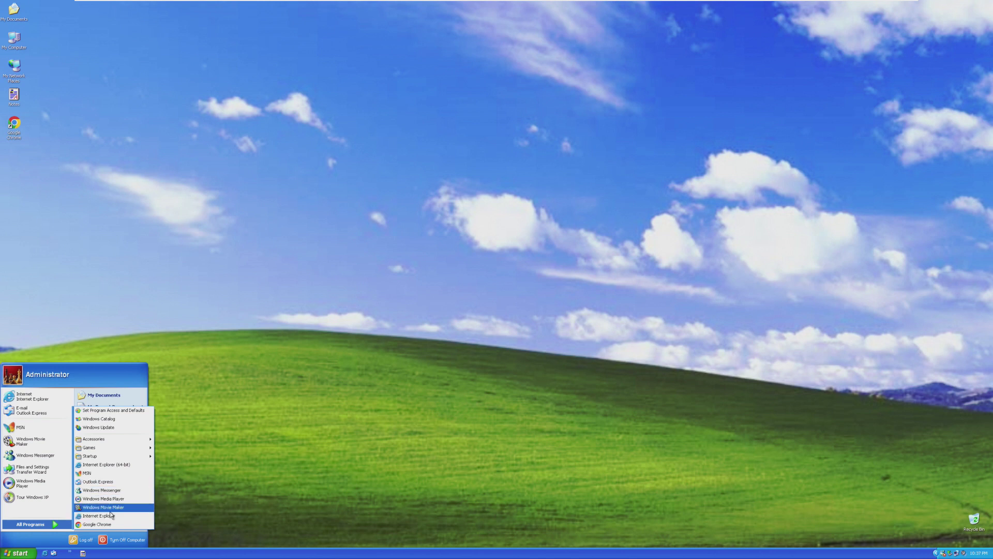
click(121, 496)
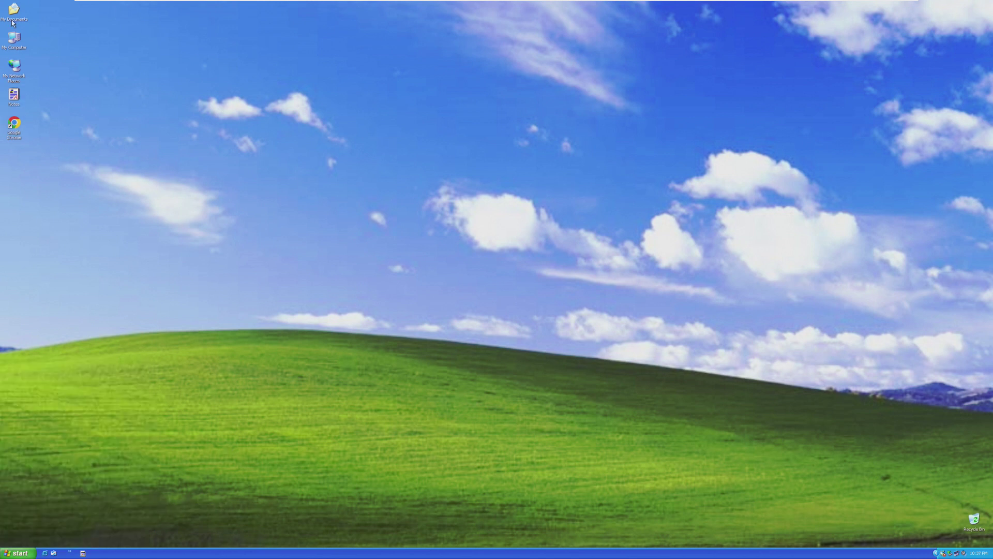
double_click(24, 42)
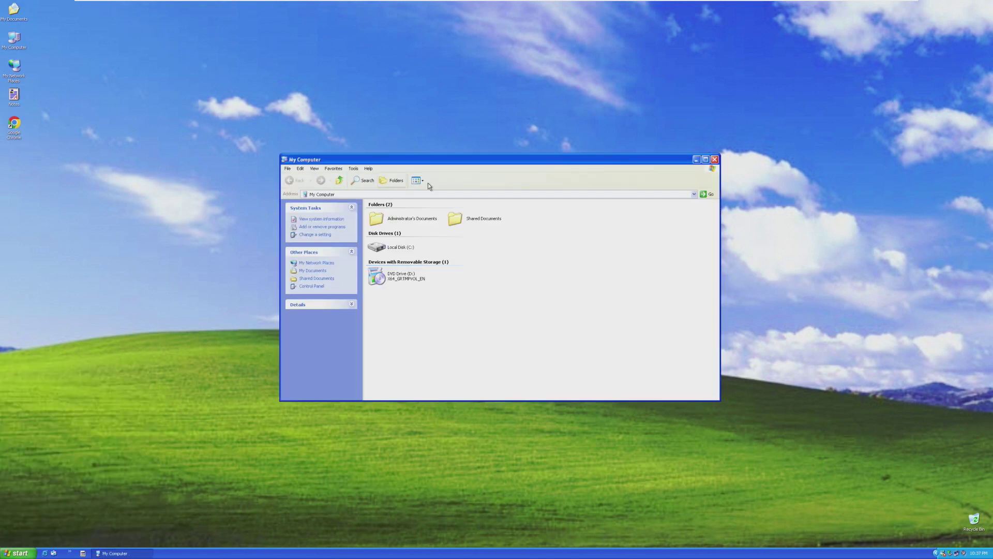
click(715, 157)
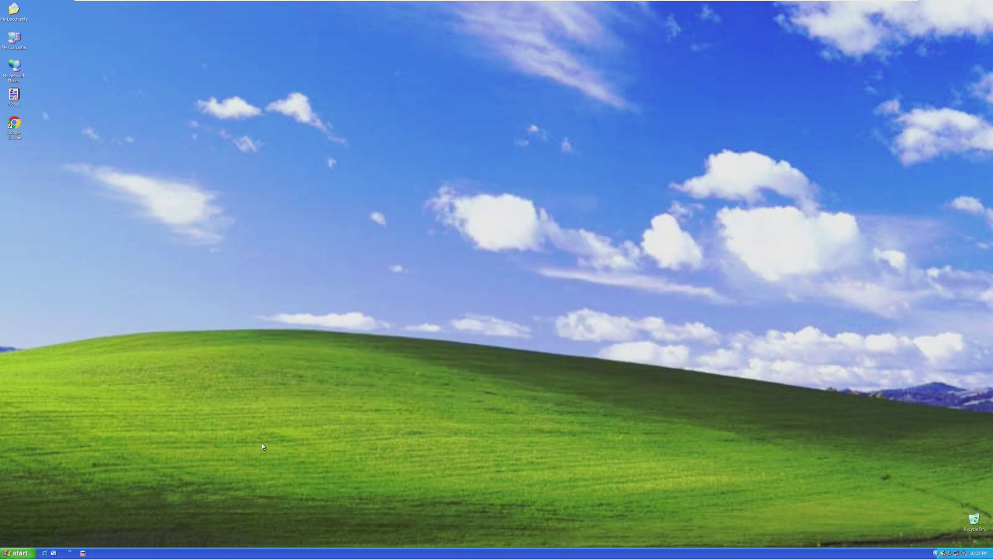
- Through VM > Removable Devices > Settings, set the CD/DVD drive to use the Windows ISO image file
mouse_move(398, 2)
click(144, 4)
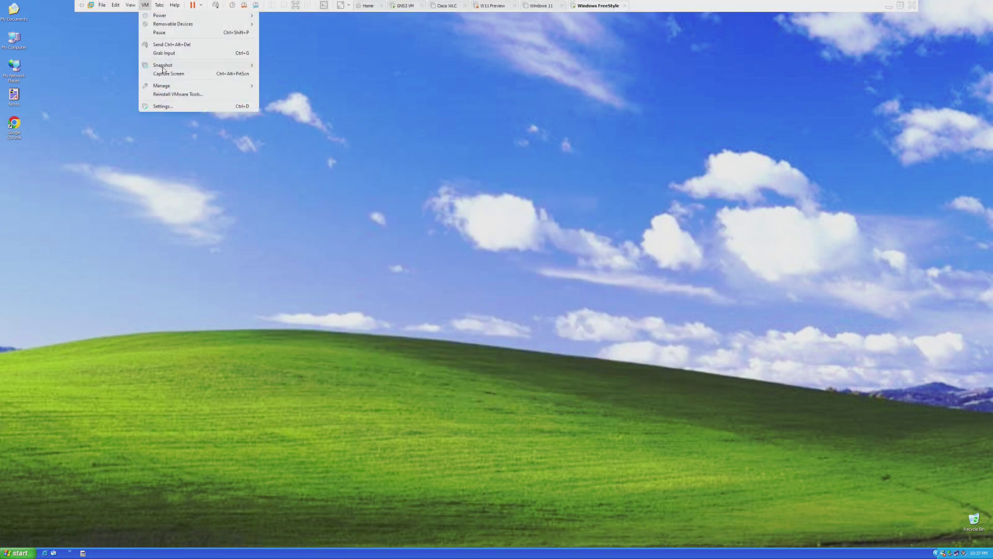
mouse_move(251, 25)
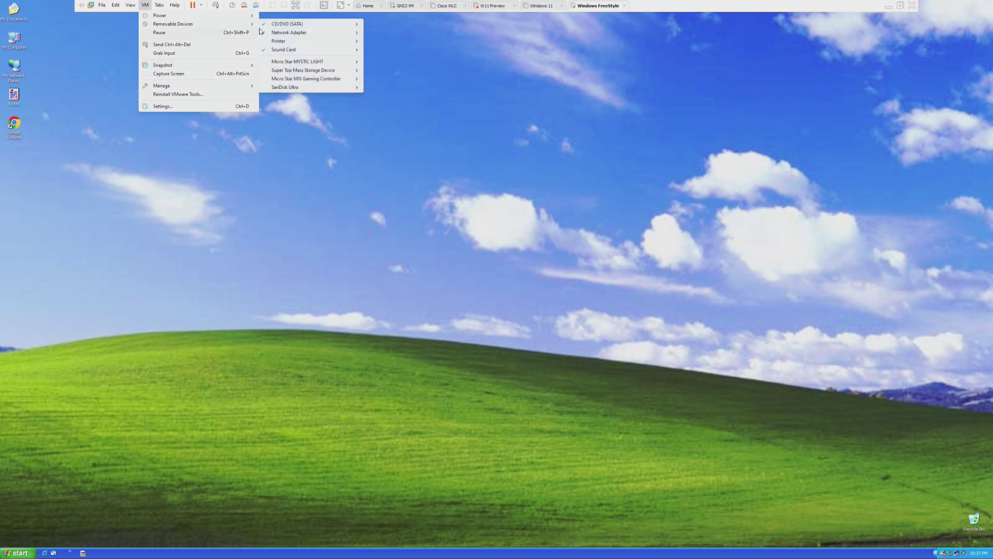
mouse_move(294, 33)
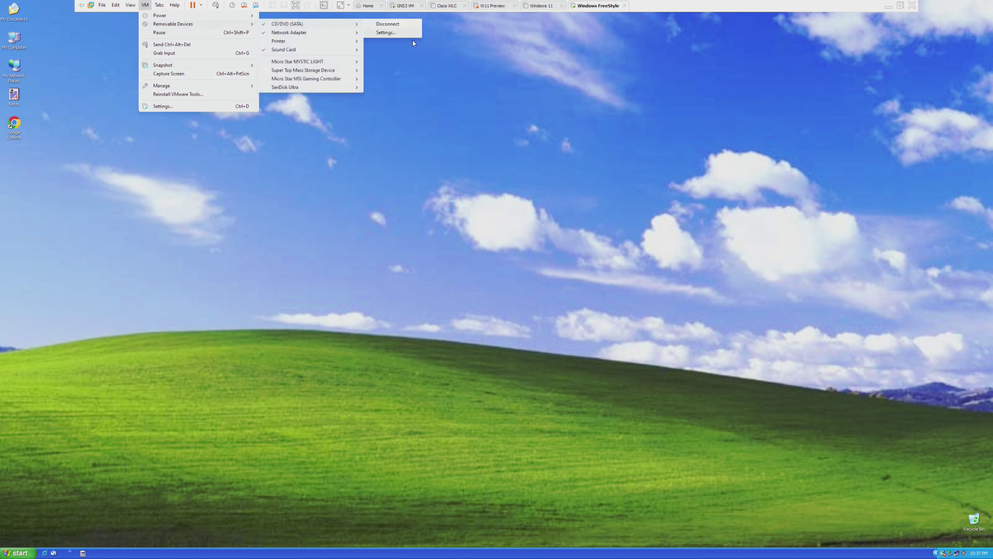
click(399, 41)
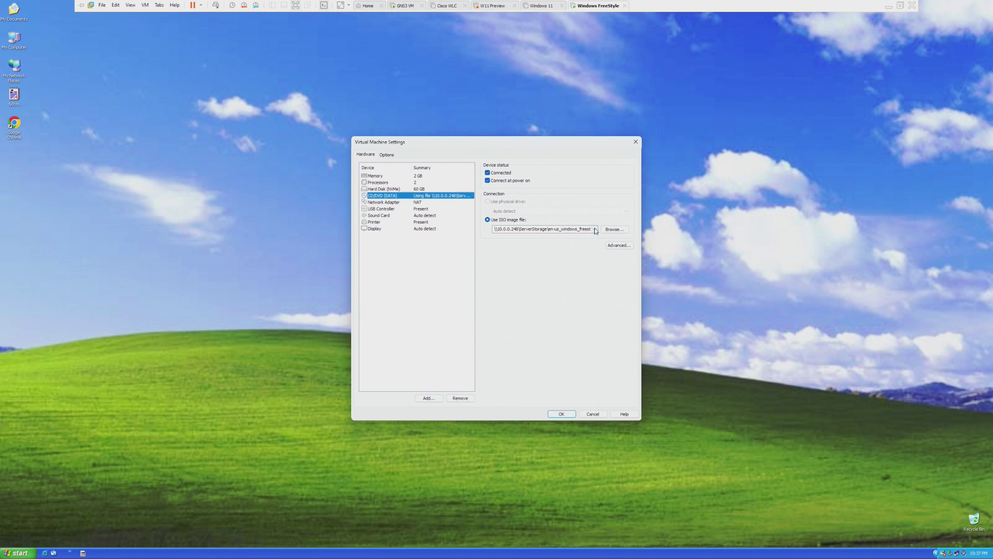
click(610, 230)
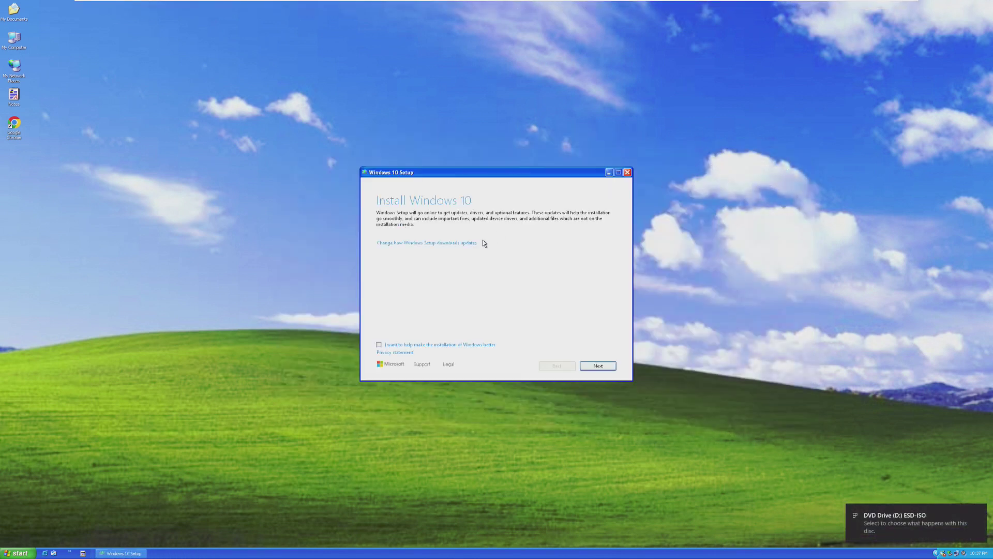
- Advance setup to the Product key page and bring up the On-Screen Keyboard over it
click(407, 243)
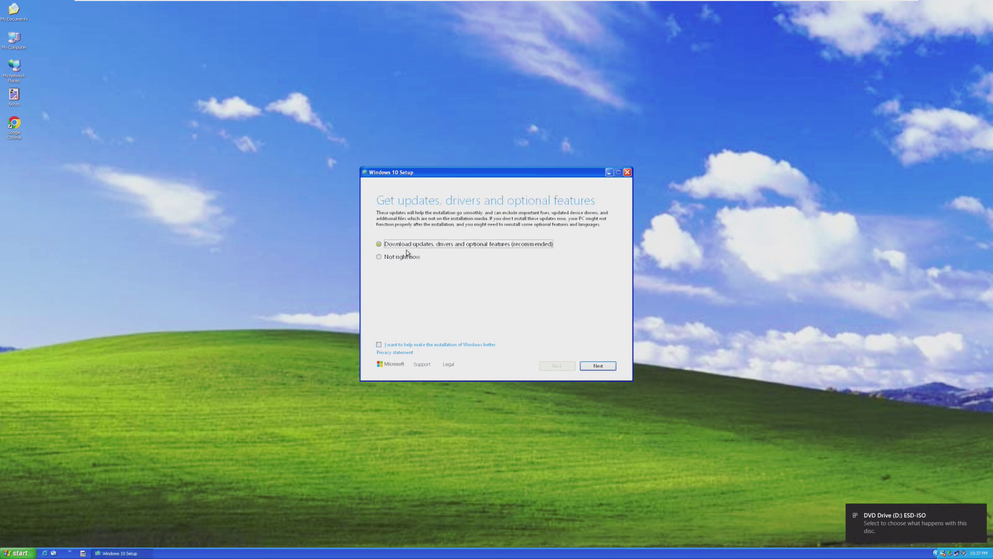
click(585, 366)
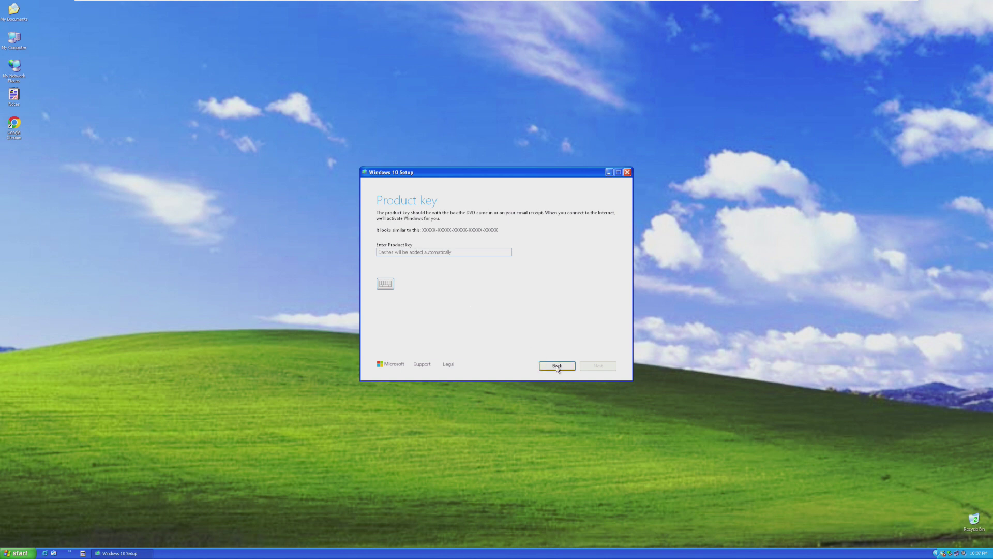
click(382, 284)
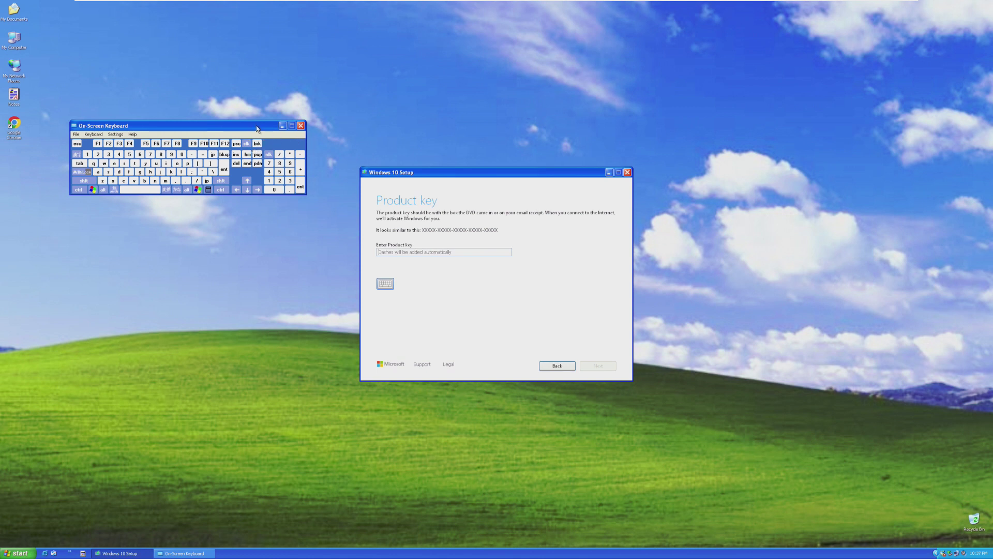
drag(256, 125, 500, 208)
- Close the On-Screen Keyboard and quit Windows 10 Setup, confirming with Yes
click(443, 273)
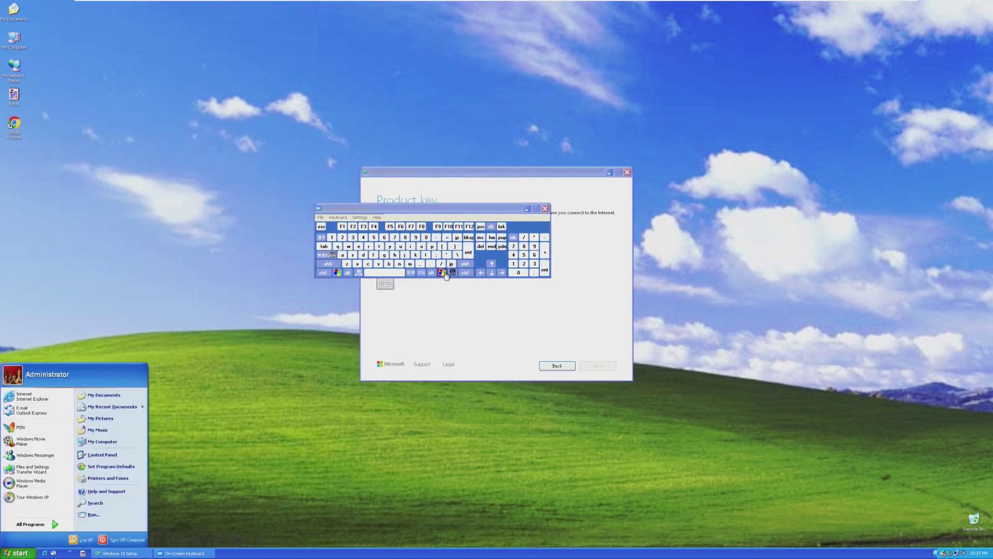
click(527, 218)
click(545, 208)
click(627, 172)
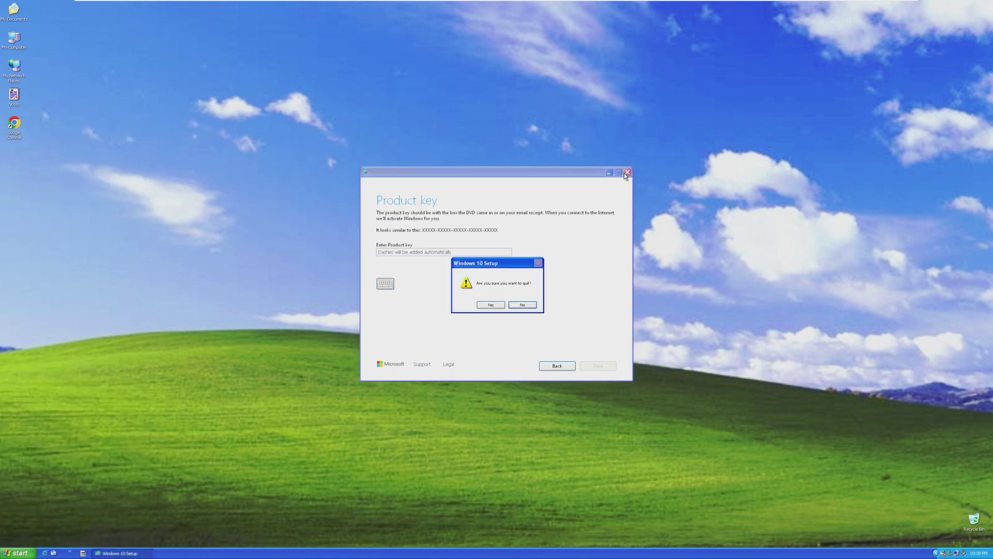
click(498, 305)
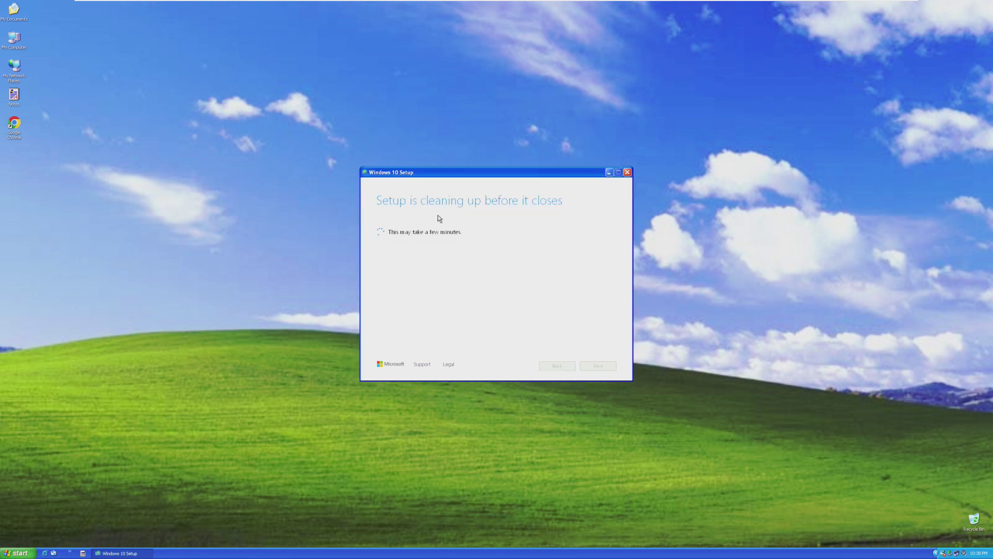